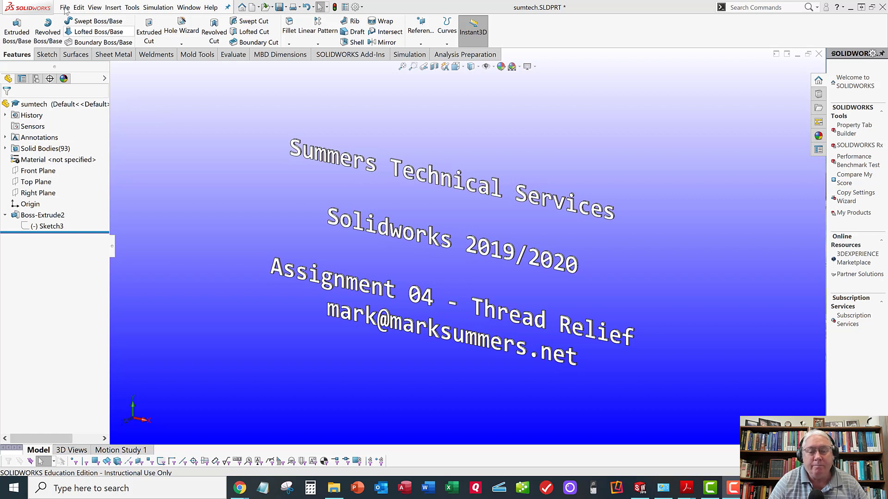
- Create a new part document from the first TSU part template
{"action": "key", "text": "ctrl+s"}
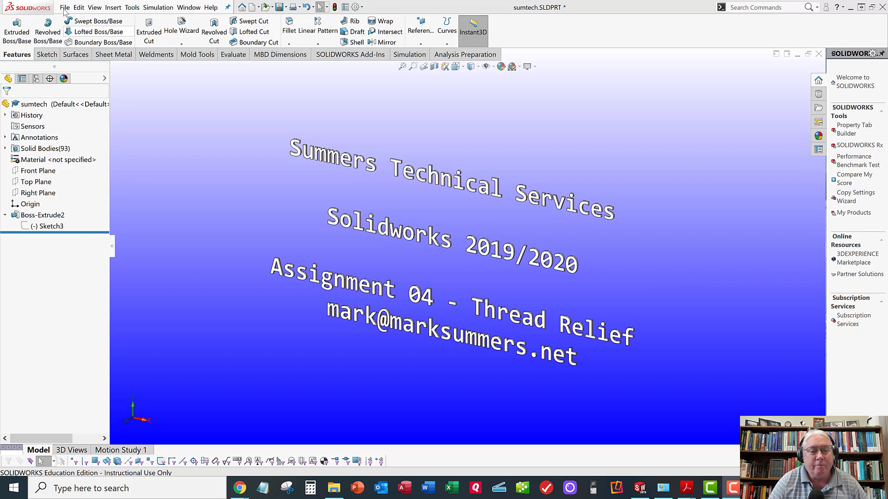
{"action": "left_click", "coordinate": [65, 8]}
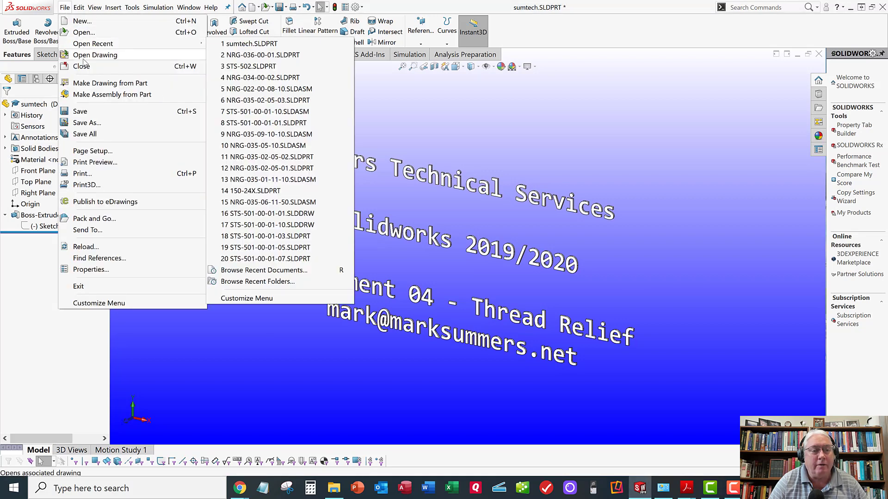
{"action": "left_click", "coordinate": [82, 21]}
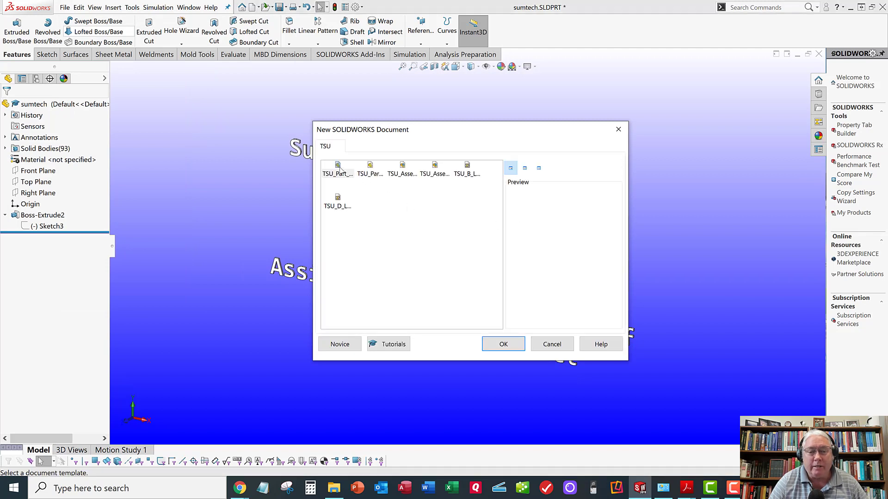
{"action": "left_click", "coordinate": [338, 170]}
{"action": "left_click", "coordinate": [502, 343]}
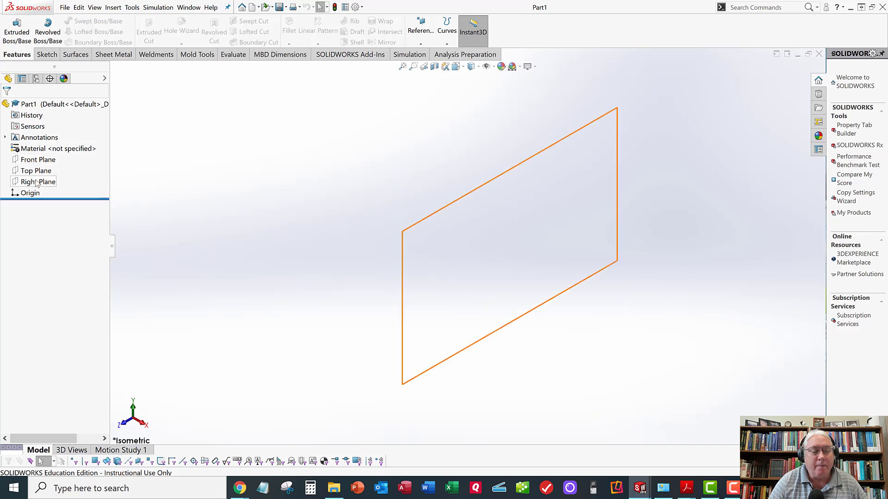
- Start a new sketch on the Right Plane
{"action": "left_click", "coordinate": [37, 182]}
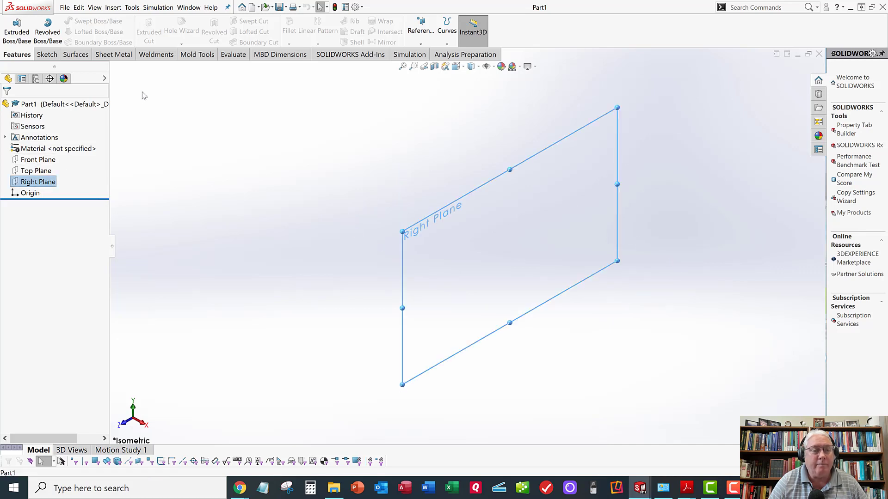
{"action": "left_click", "coordinate": [47, 54]}
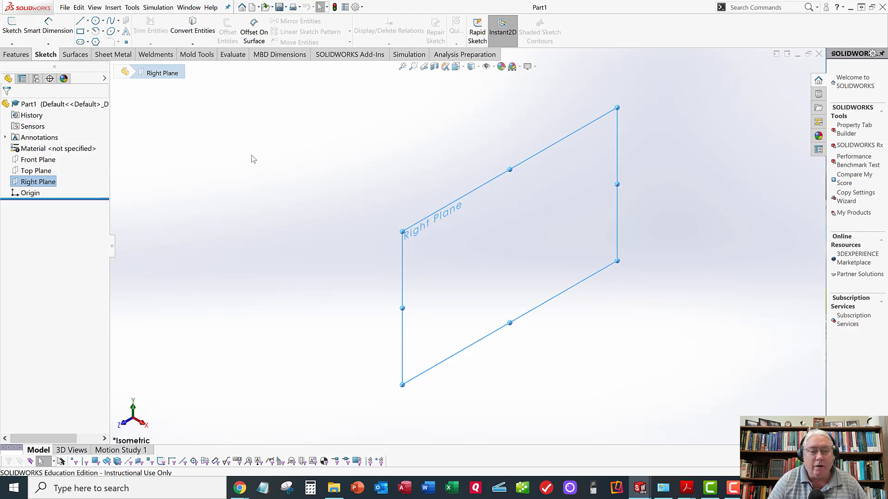
{"action": "left_click", "coordinate": [12, 25]}
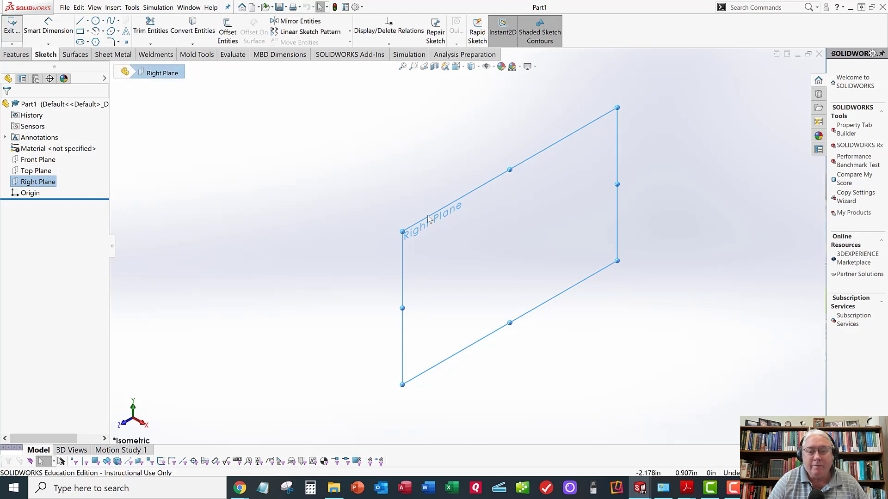
{"action": "scroll", "coordinate": [519, 258], "scroll_direction": "down", "scroll_amount": 1}
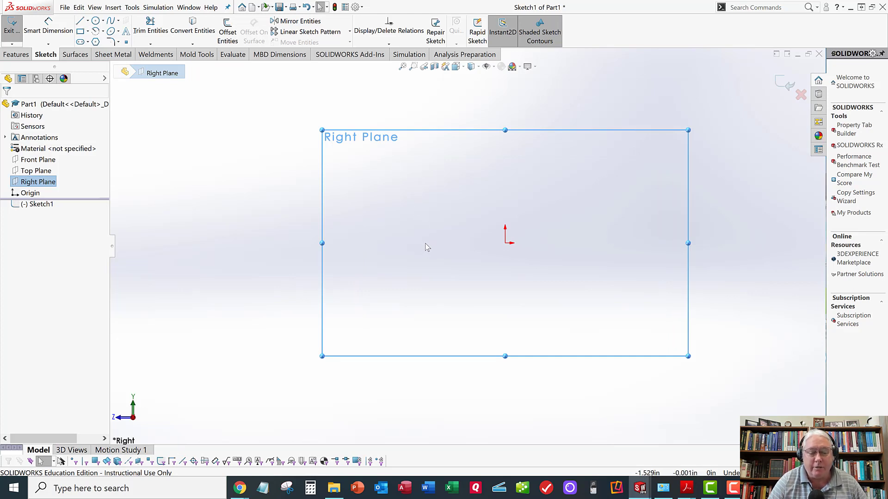
- Draw a horizontal line about 3.14 in long through the origin as the profile's baseline
{"action": "left_click", "coordinate": [80, 21]}
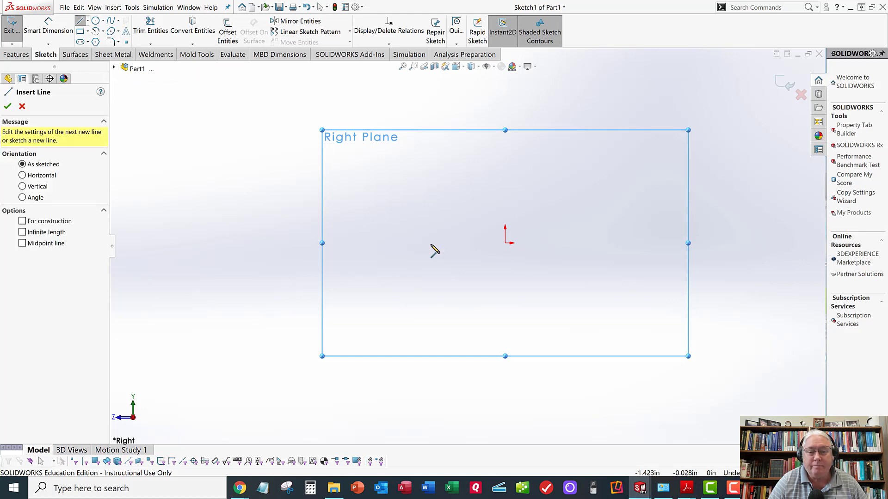
{"action": "left_click", "coordinate": [433, 243]}
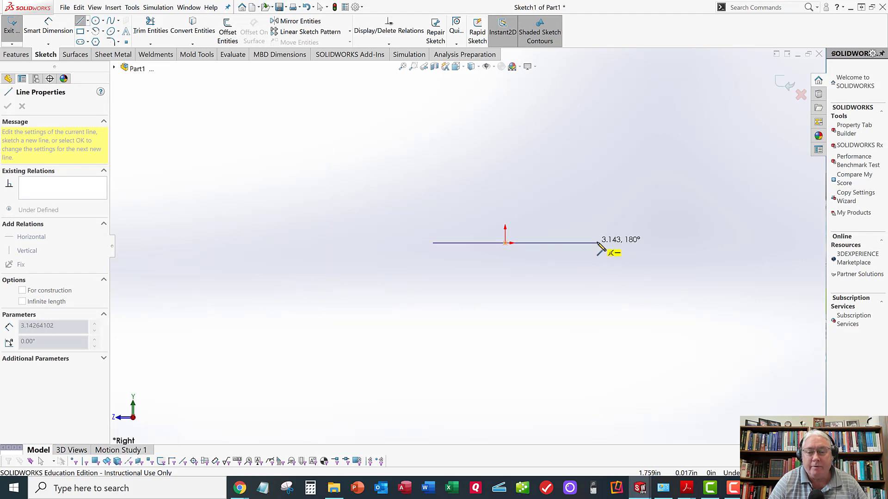
{"action": "left_click", "coordinate": [599, 243]}
- Close the profile from the baseline's right end: 0.39 in end, 45° sloped relief about 0.72 in long, and shoulder about 0.58 in high starting above the origin
{"action": "scroll", "coordinate": [594, 229], "scroll_direction": "down", "scroll_amount": 3}
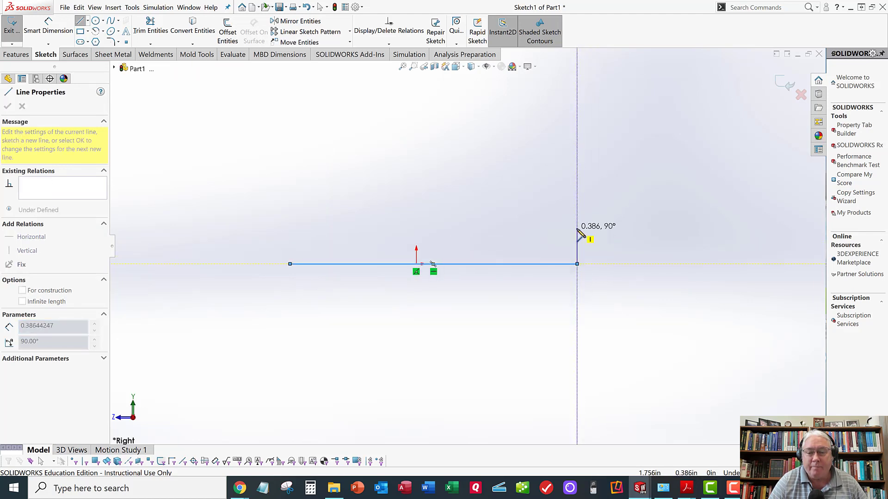
{"action": "left_click", "coordinate": [577, 229]}
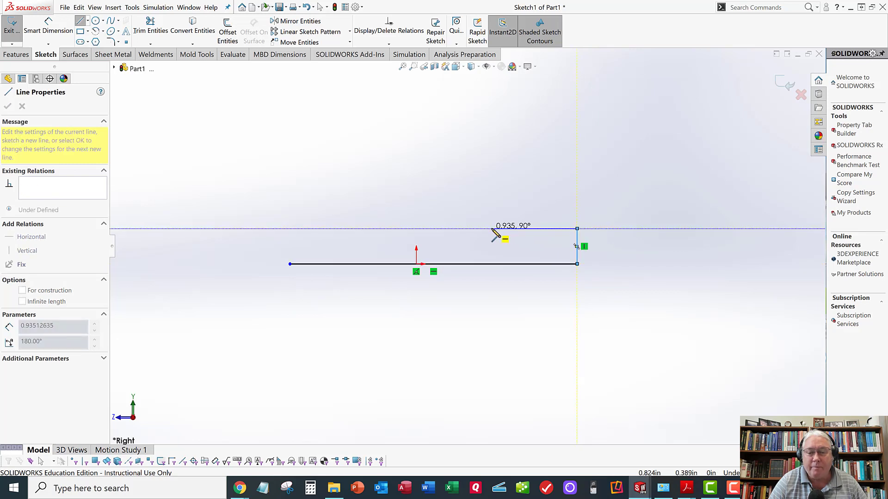
{"action": "left_click", "coordinate": [491, 228]}
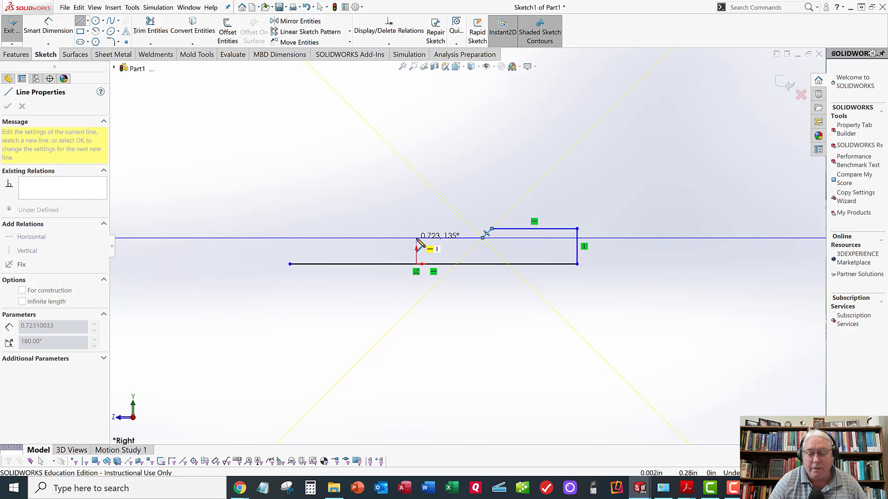
{"action": "left_click", "coordinate": [416, 238]}
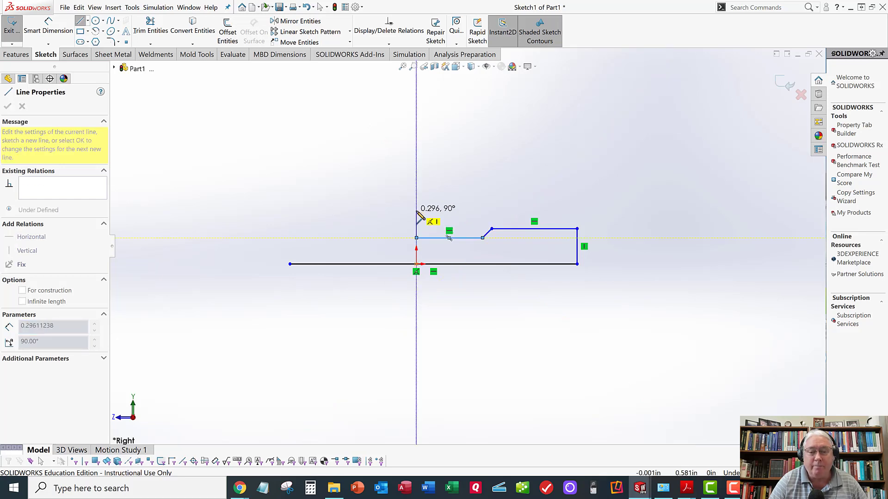
{"action": "left_click", "coordinate": [417, 211]}
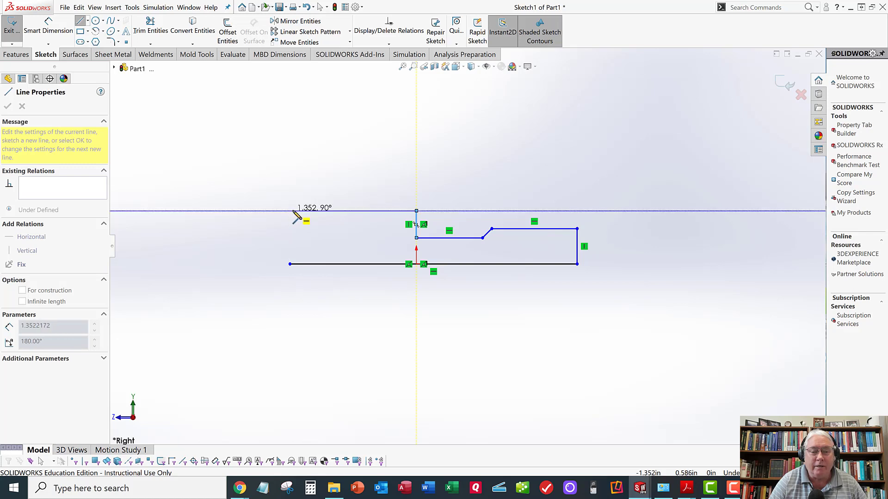
{"action": "left_click", "coordinate": [290, 211]}
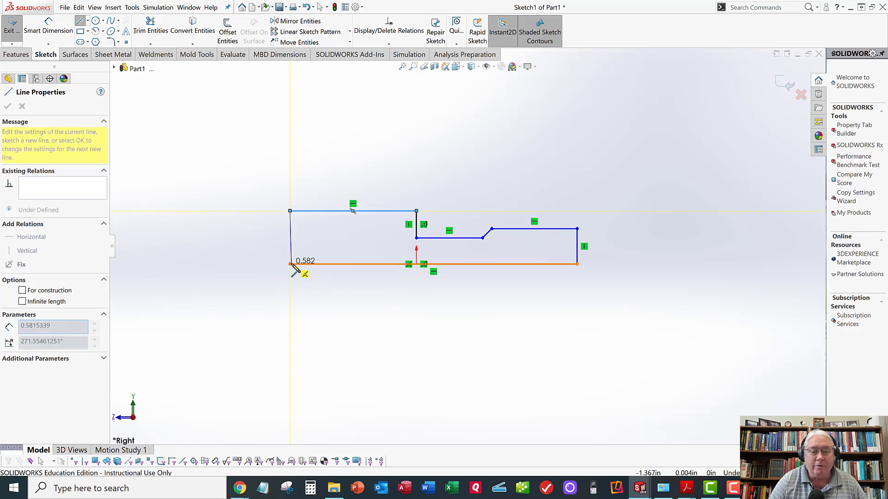
{"action": "left_click", "coordinate": [290, 264]}
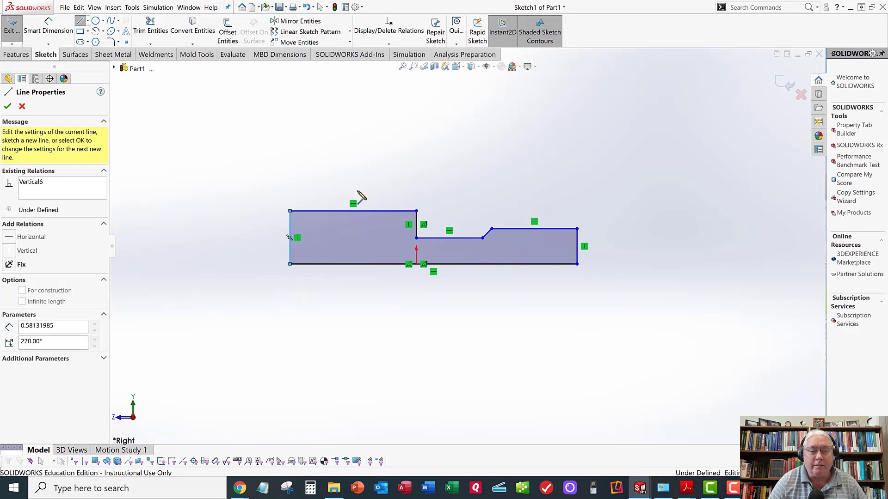
{"action": "right_click", "coordinate": [362, 196]}
{"action": "left_click", "coordinate": [366, 192]}
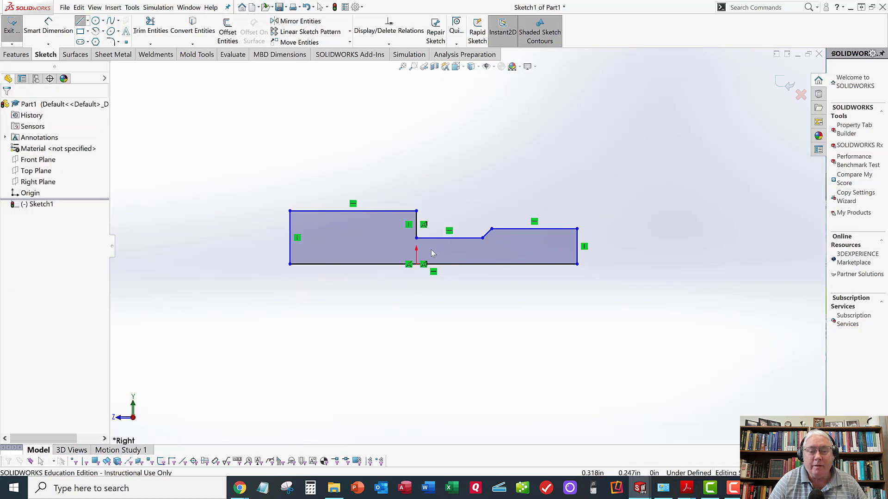
{"action": "key", "text": "f"}
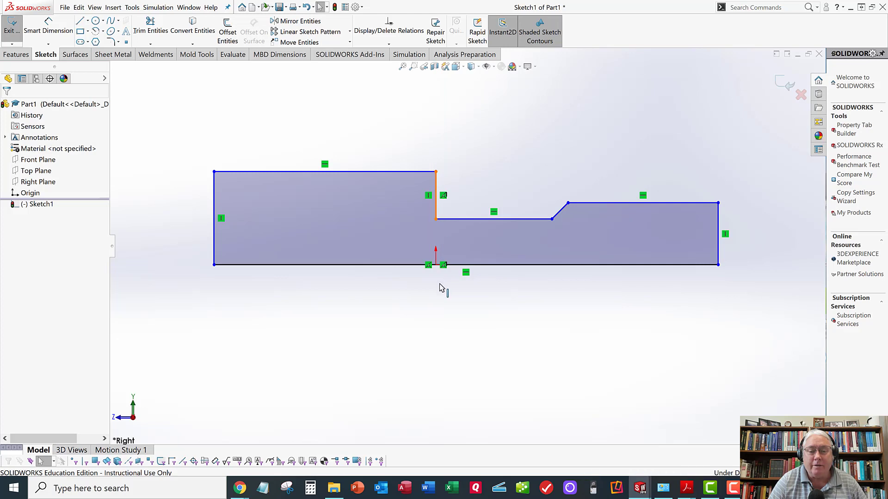
- Check the shoulder line's relation to the origin and move the profile's left end to about 1.4 in from the origin
{"action": "left_click", "coordinate": [436, 266], "text": "ctrl"}
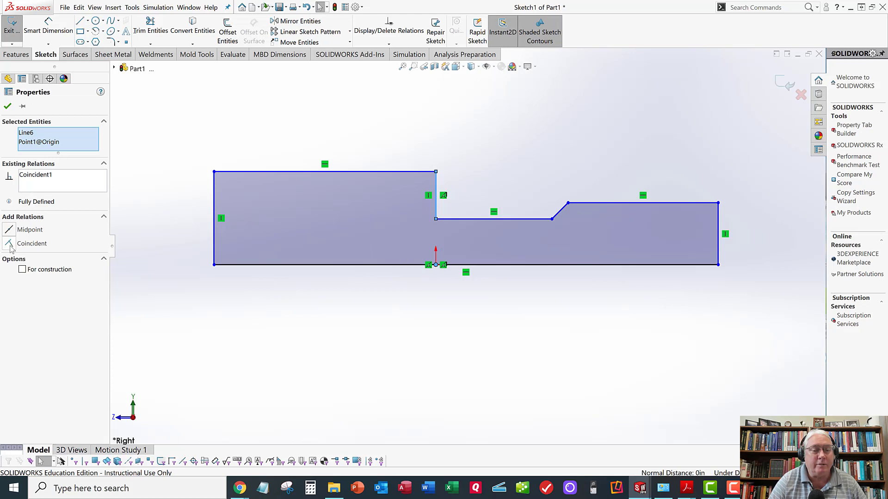
{"action": "left_click", "coordinate": [7, 108]}
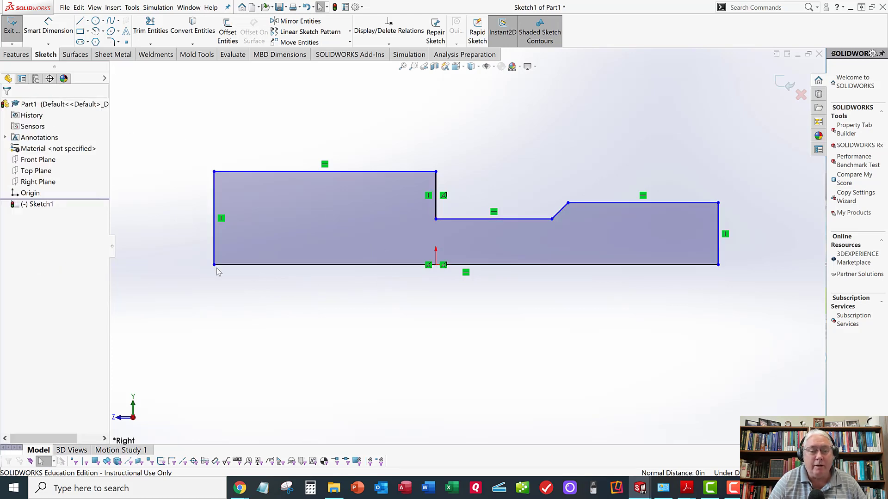
{"action": "left_click_drag", "start_coordinate": [224, 248], "coordinate": [213, 251]}
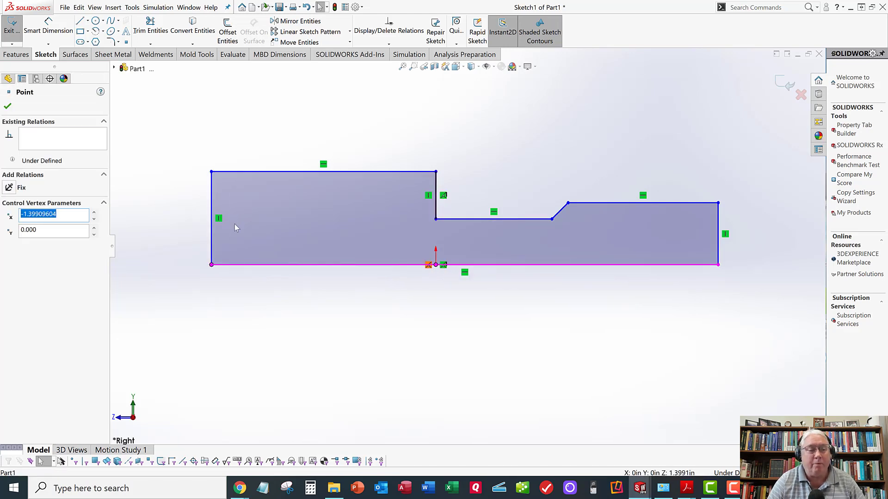
{"action": "left_click", "coordinate": [8, 107]}
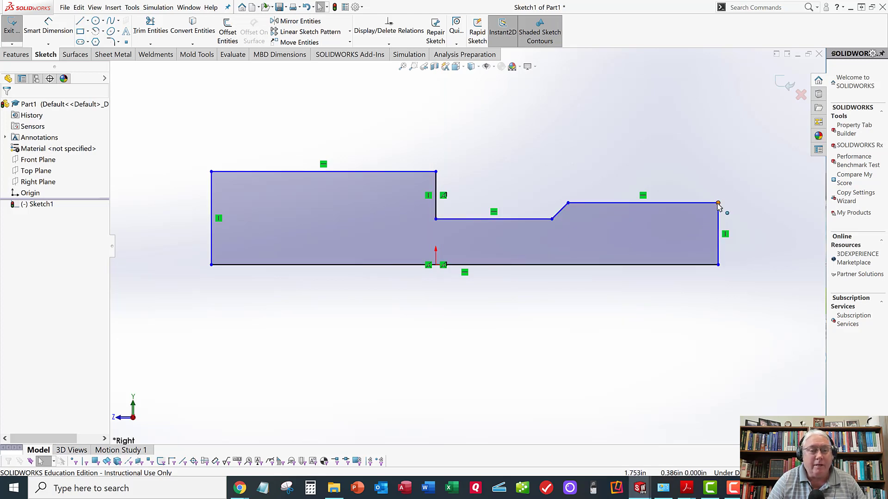
- Draw a horizontal centerline about 3.69 in long just below the profile, extending past both ends
{"action": "left_click", "coordinate": [88, 22]}
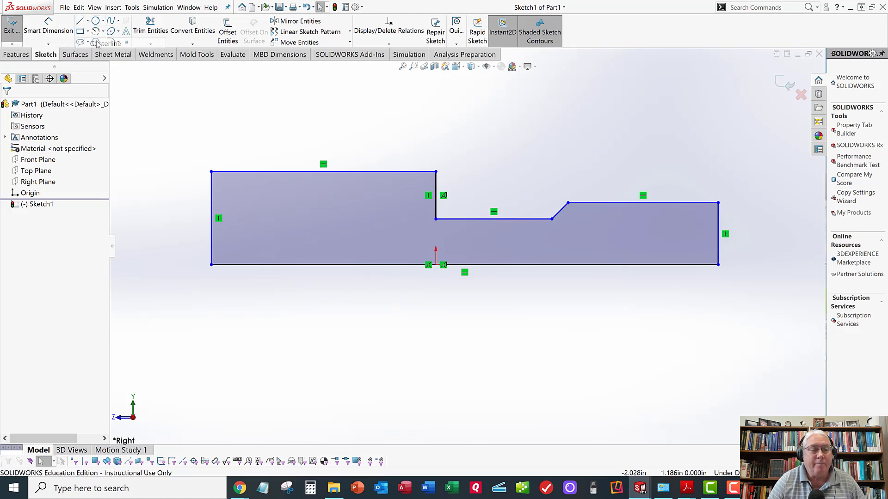
{"action": "left_click", "coordinate": [164, 273]}
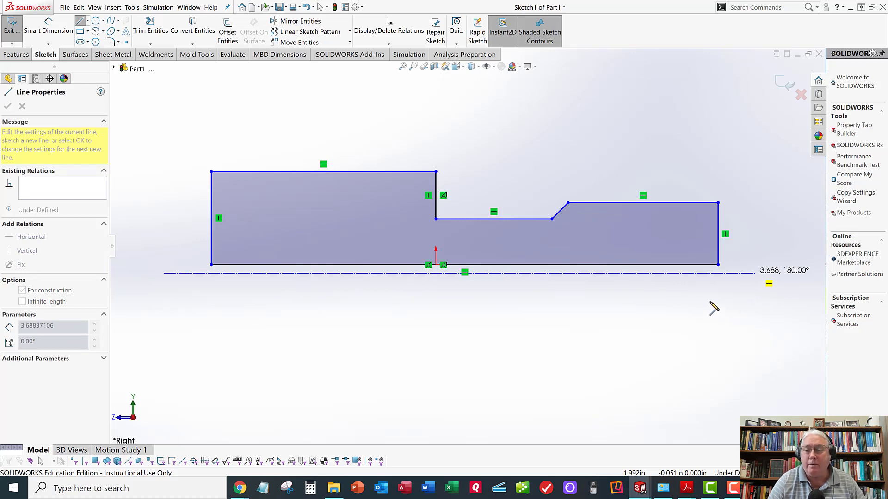
{"action": "left_click", "coordinate": [753, 250]}
{"action": "right_click", "coordinate": [752, 247]}
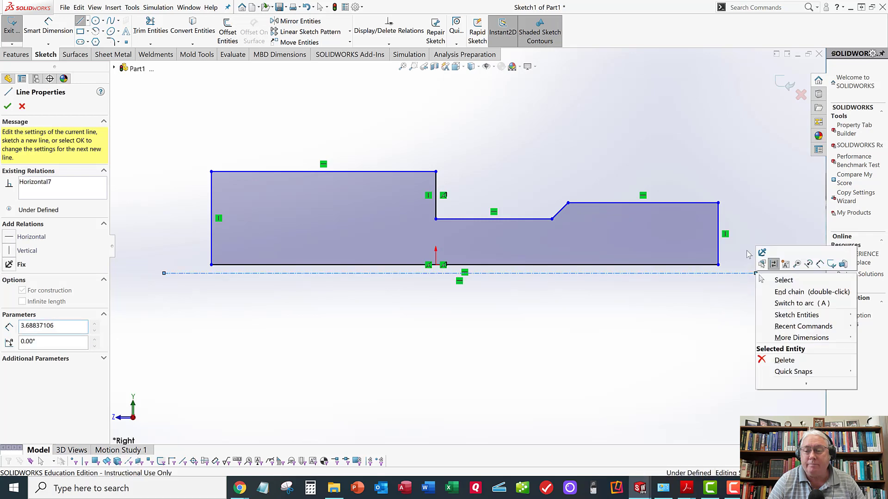
{"action": "left_click", "coordinate": [778, 279]}
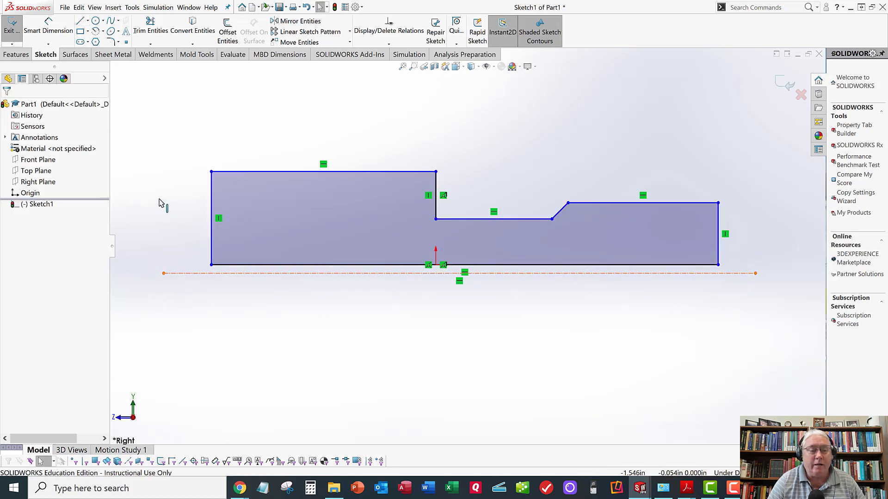
- Give the horizontal centerline infinite length
{"action": "left_click", "coordinate": [459, 273]}
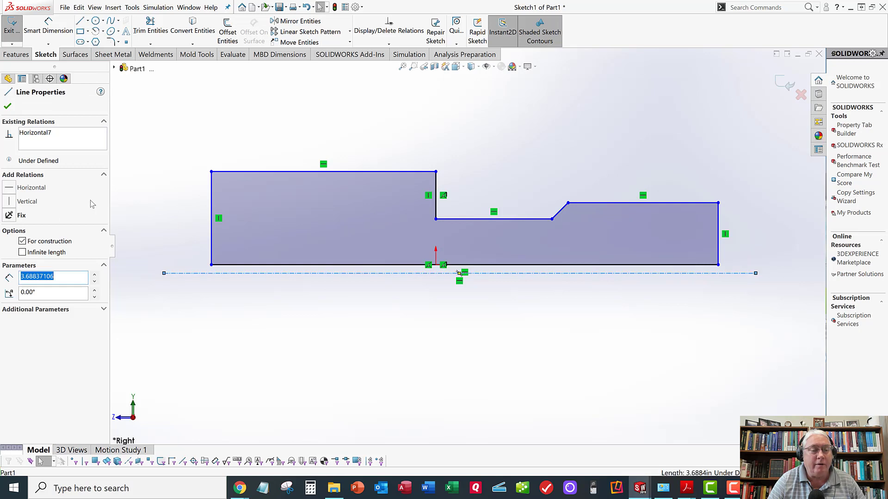
{"action": "left_click", "coordinate": [22, 252]}
{"action": "left_click", "coordinate": [9, 107]}
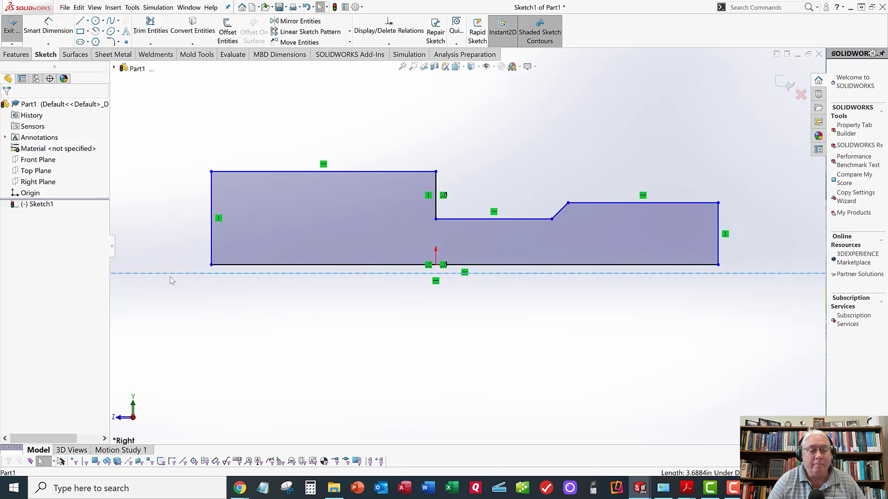
- Make the infinite centerline coincident with the origin
{"action": "left_click", "coordinate": [430, 276]}
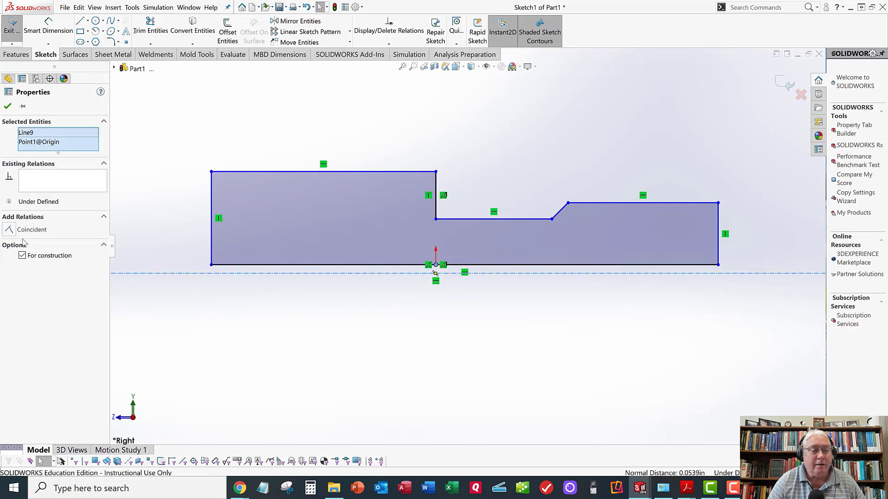
{"action": "left_click", "coordinate": [9, 230]}
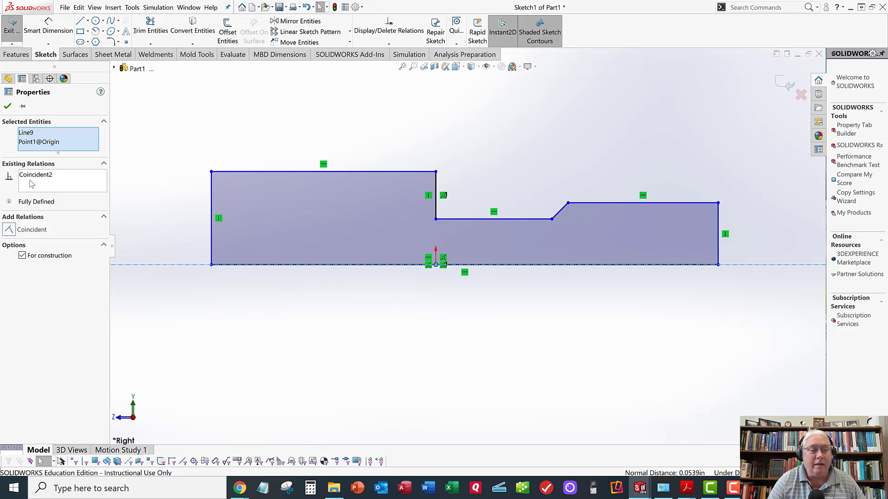
{"action": "left_click", "coordinate": [7, 106]}
{"action": "left_click", "coordinate": [365, 132]}
- Dimension the larger section's length between its left end line and the shoulder line as 3.75 in
{"action": "key", "text": "f"}
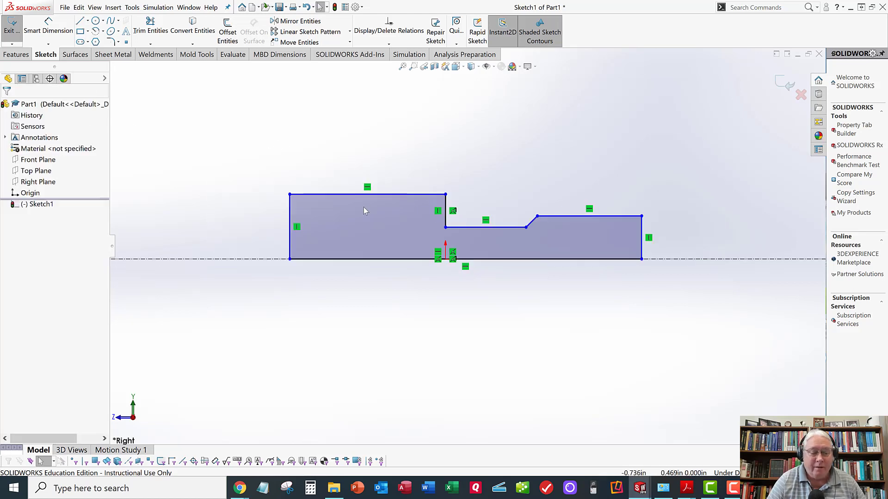
{"action": "left_click", "coordinate": [48, 27]}
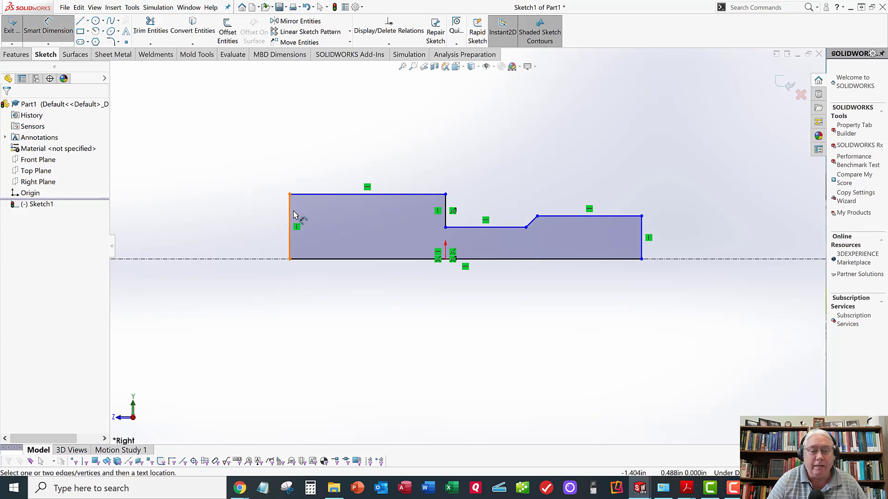
{"action": "left_click", "coordinate": [445, 209]}
{"action": "left_click", "coordinate": [445, 202]}
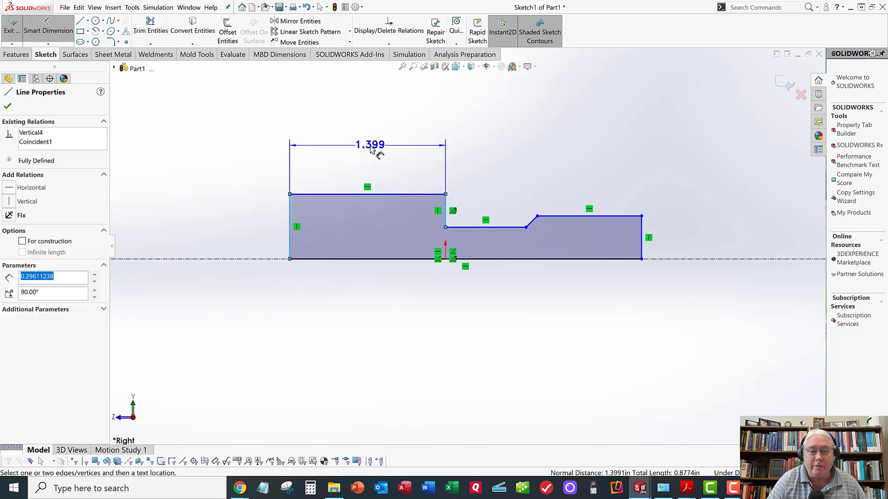
{"action": "left_click", "coordinate": [371, 146]}
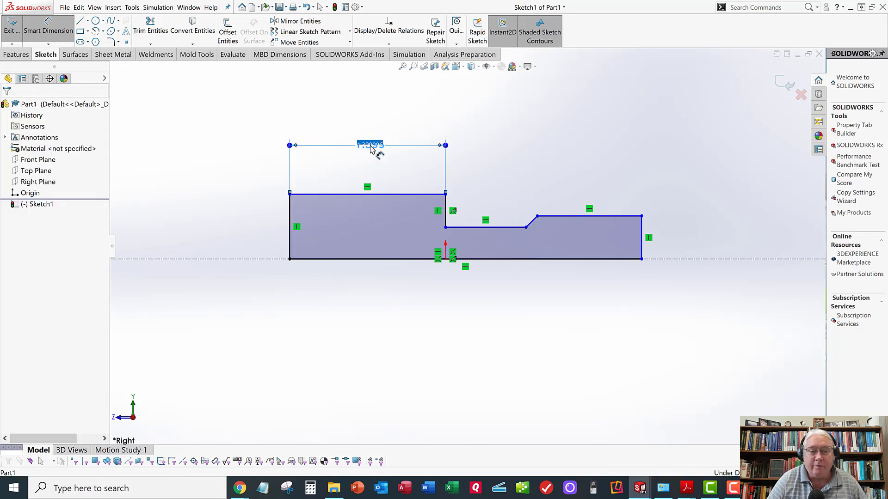
{"action": "type", "text": "3.75"}
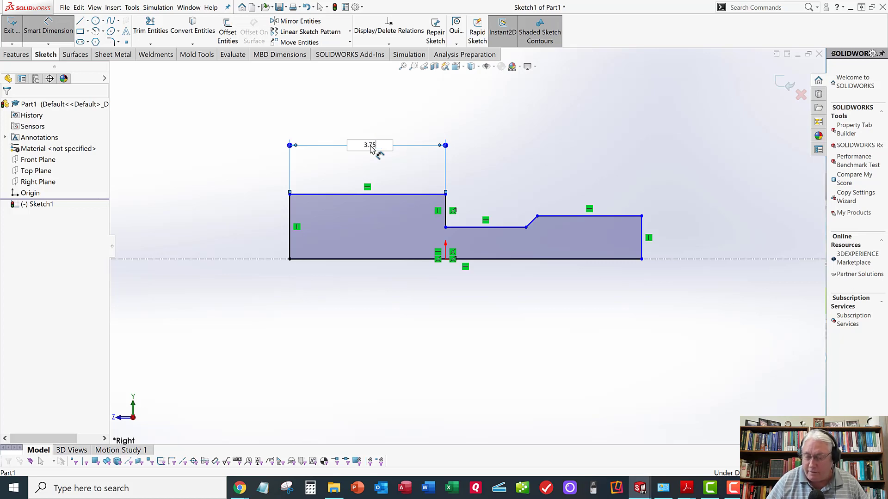
{"action": "key", "text": "Return"}
- Add a diameter dimension of 1.5 in from the larger section's upper edge across the centerline
{"action": "scroll", "coordinate": [453, 216], "scroll_direction": "up", "scroll_amount": 2}
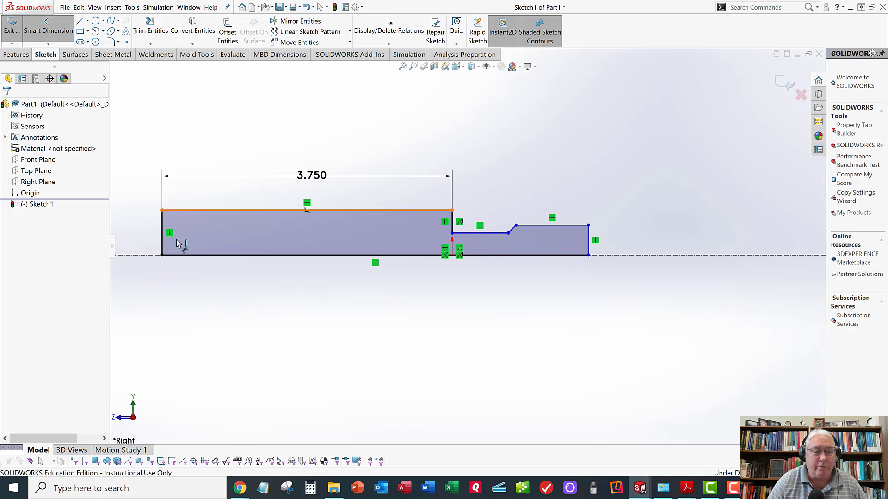
{"action": "left_click", "coordinate": [180, 255]}
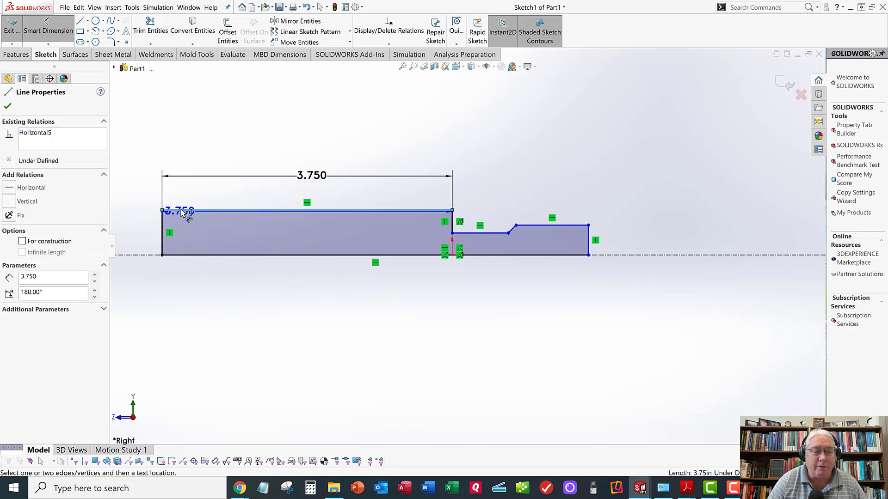
{"action": "left_click", "coordinate": [143, 256]}
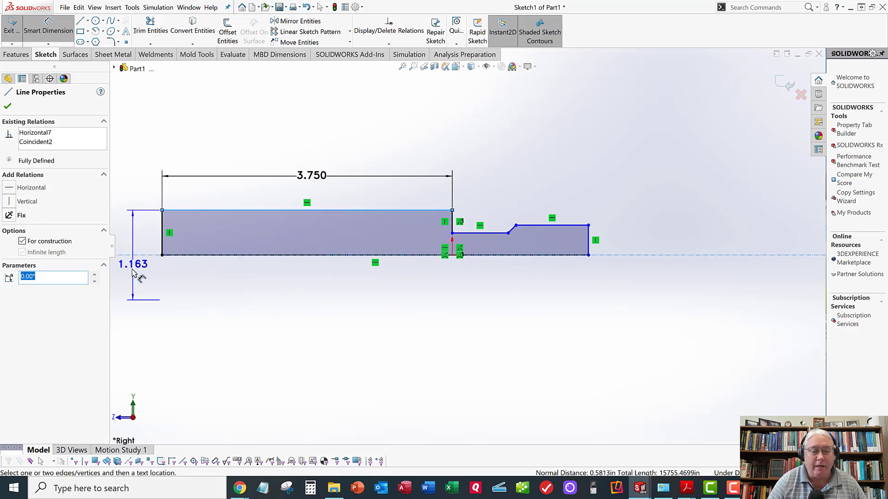
{"action": "left_click", "coordinate": [134, 273]}
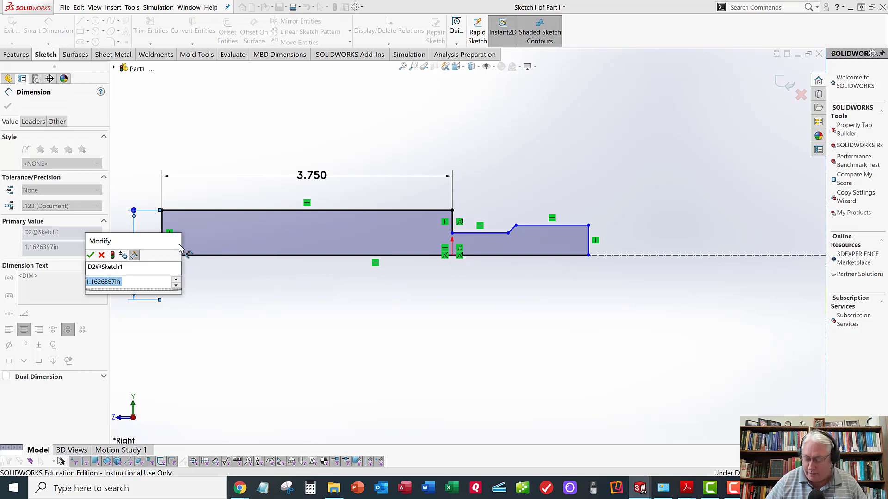
{"action": "type", "text": "1.5"}
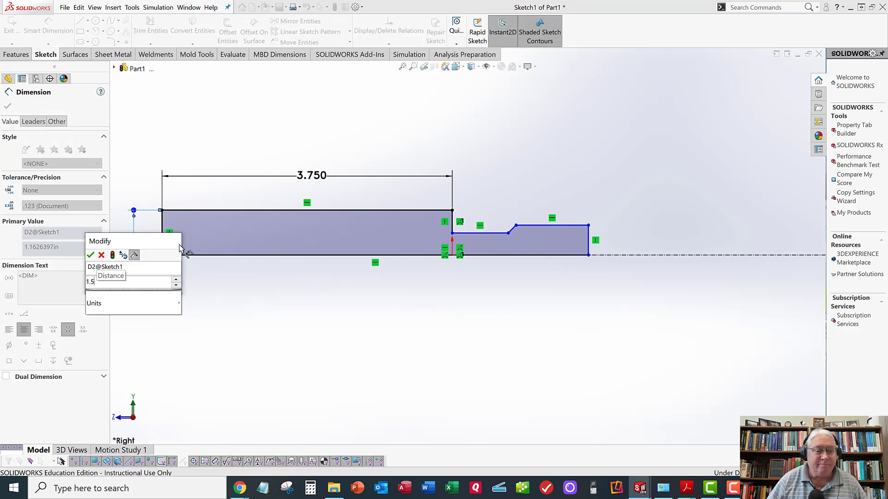
{"action": "key", "text": "Return"}
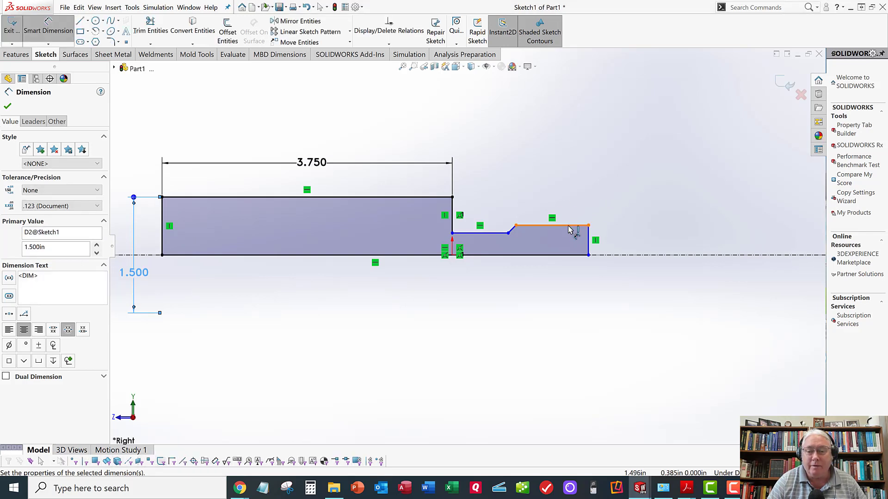
- Add a diameter dimension of 1.25 in from the smaller section's upper edge across the centerline
{"action": "left_click", "coordinate": [627, 242]}
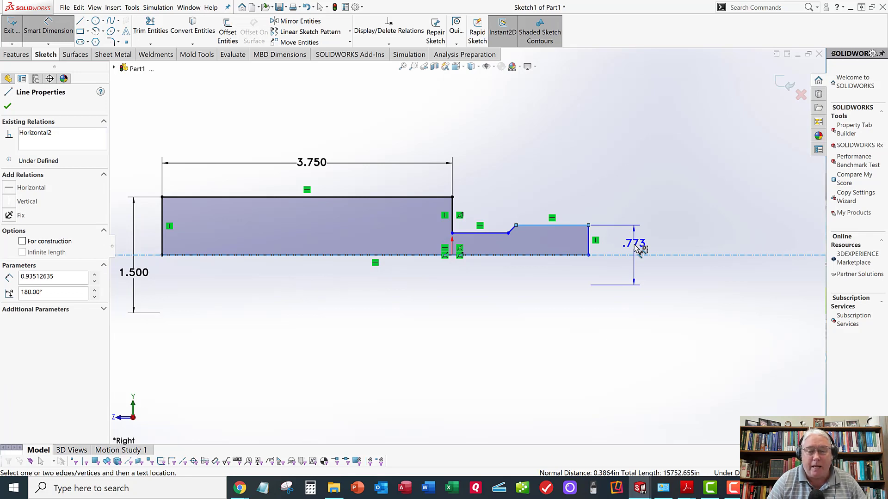
{"action": "left_click", "coordinate": [638, 248]}
{"action": "left_click", "coordinate": [637, 248]}
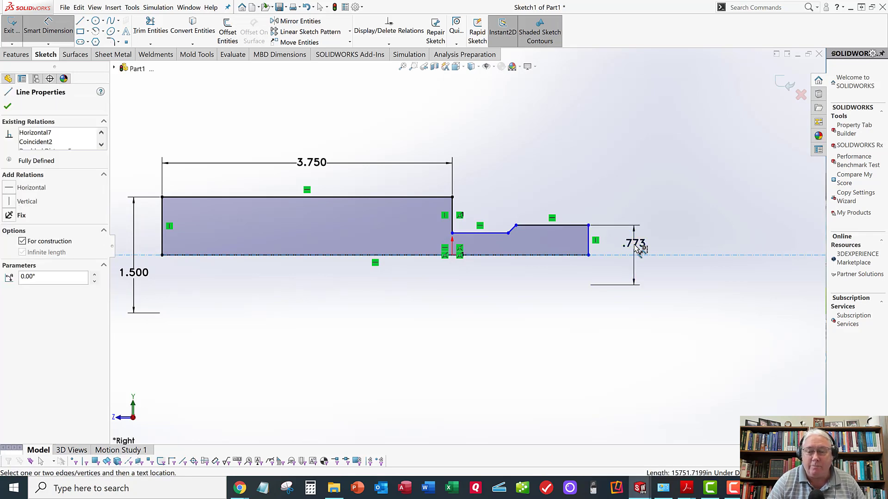
{"action": "left_click", "coordinate": [640, 249]}
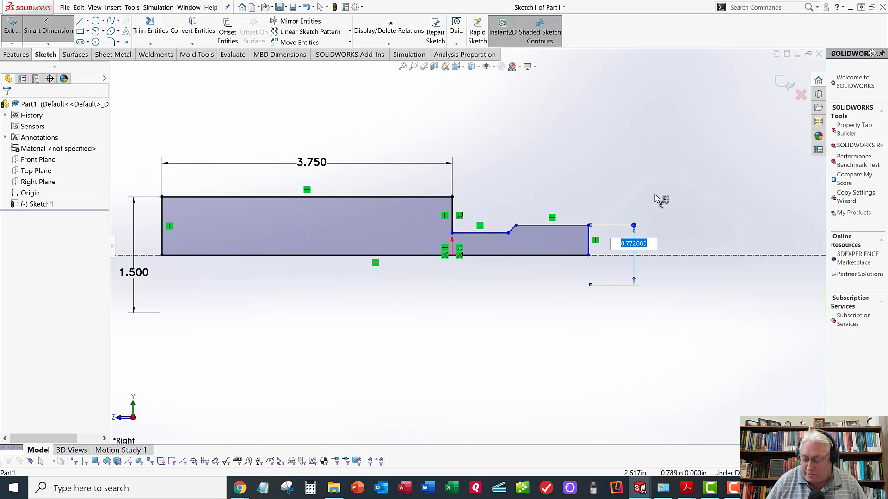
{"action": "type", "text": "1.2"}
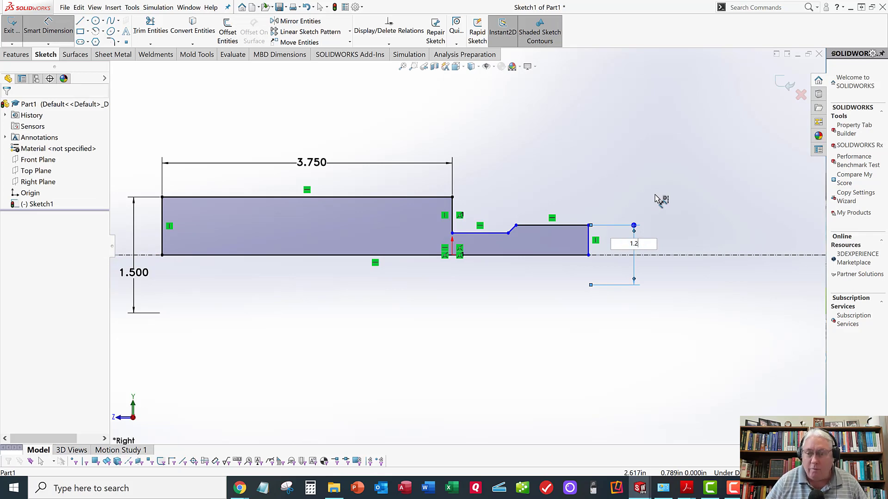
{"action": "type", "text": "5"}
{"action": "key", "text": "Return"}
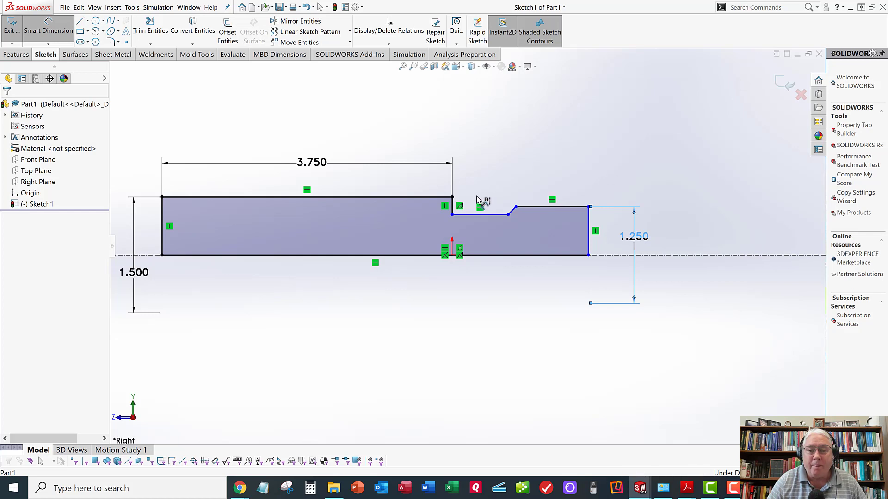
- Dimension the relief width from the shoulder line to the upper end of the sloped line as 0.208 in
{"action": "left_click", "coordinate": [453, 205]}
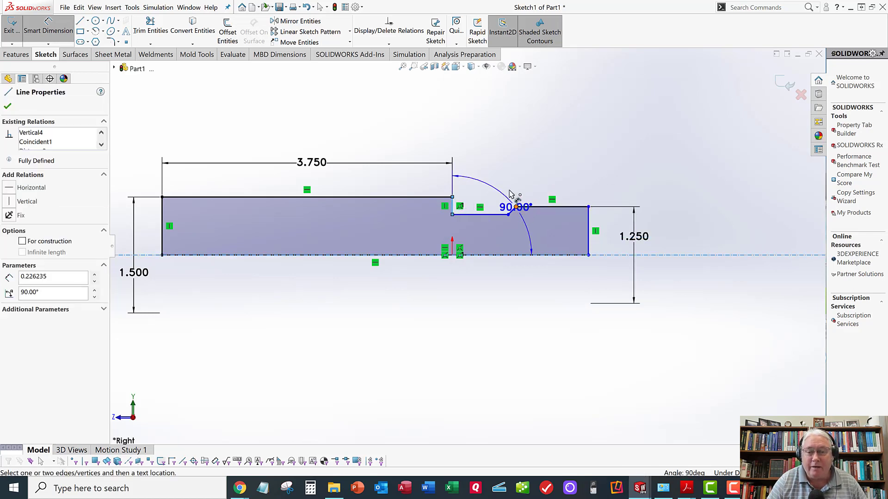
{"action": "left_click", "coordinate": [516, 207]}
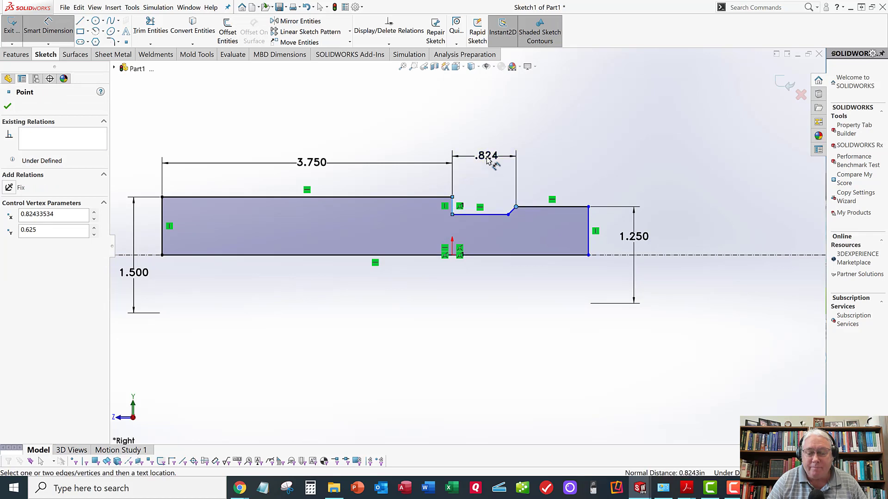
{"action": "left_click", "coordinate": [488, 161]}
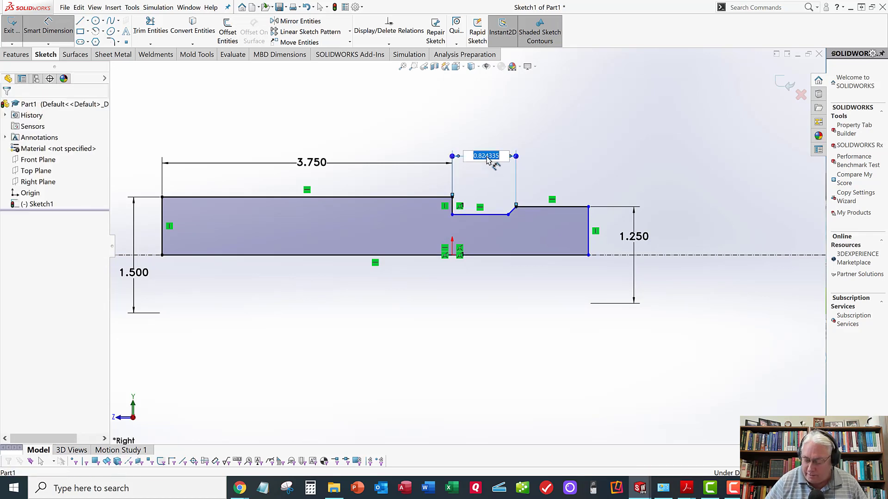
{"action": "type", "text": ".208"}
{"action": "key", "text": "Return"}
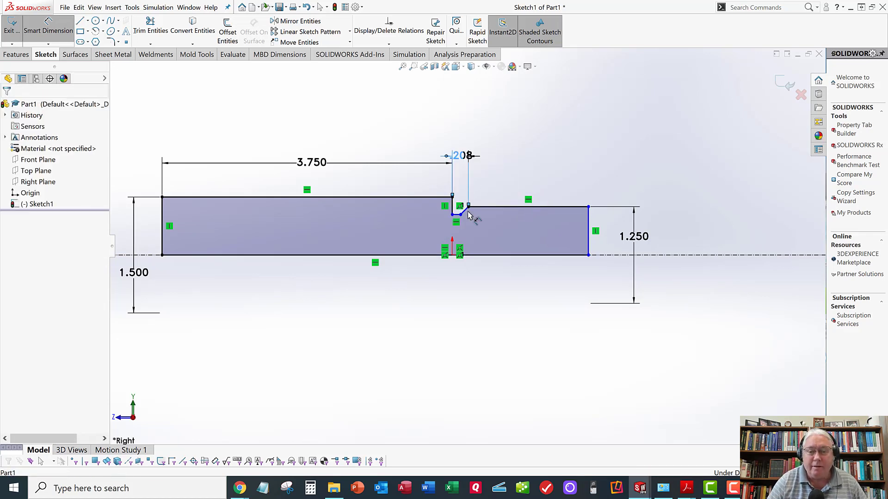
- Add a diameter dimension of 1.133 in from the relief groove's bottom line across the centerline
{"action": "scroll", "coordinate": [456, 217], "scroll_direction": "down", "scroll_amount": 3}
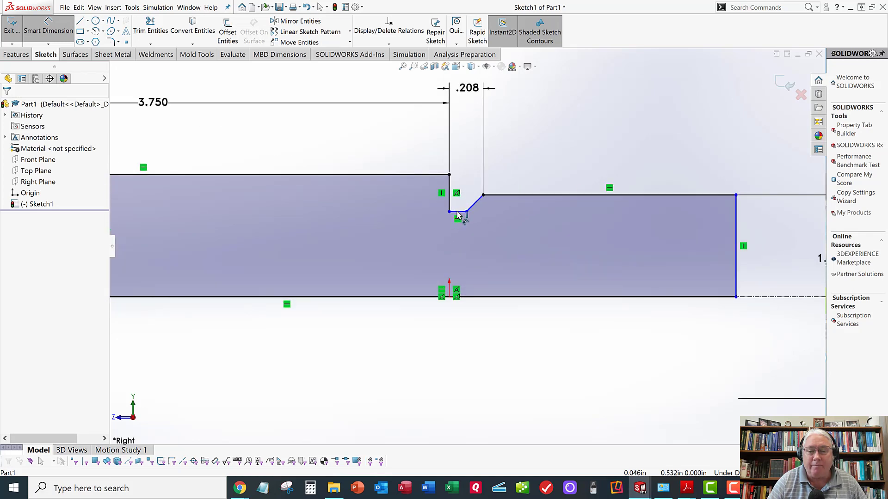
{"action": "left_click", "coordinate": [457, 212]}
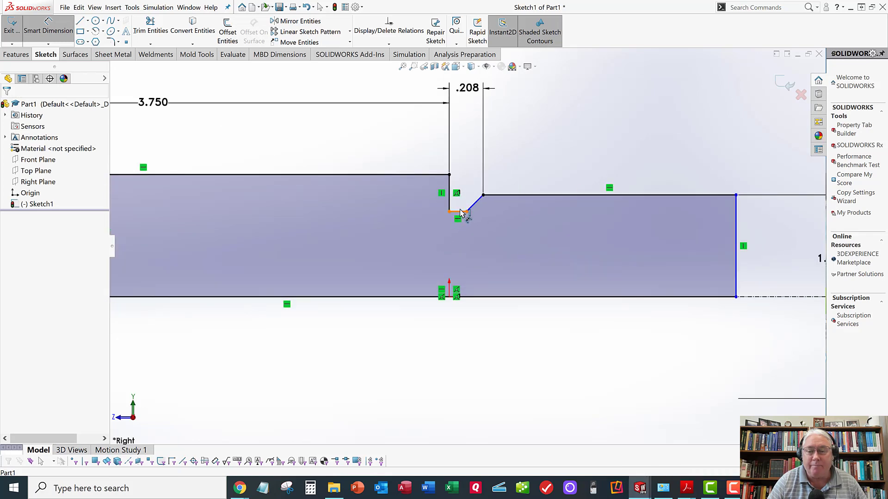
{"action": "left_click", "coordinate": [755, 299]}
{"action": "scroll", "coordinate": [754, 301], "scroll_direction": "up", "scroll_amount": 3}
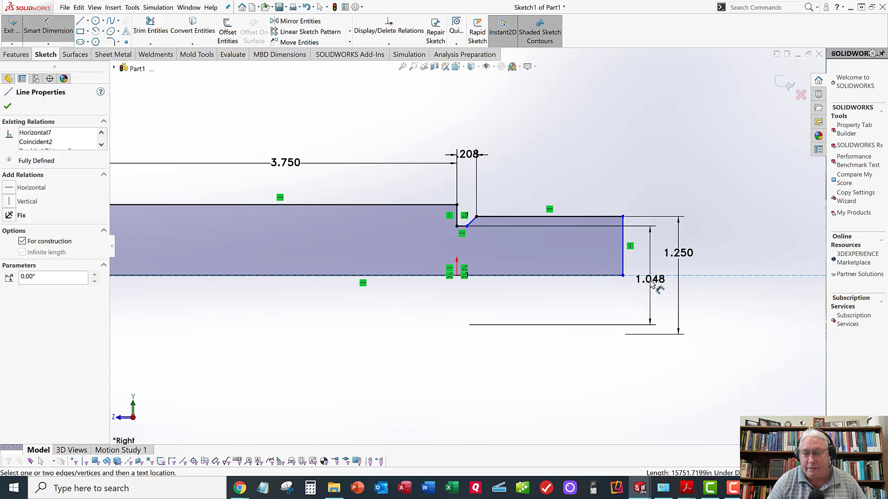
{"action": "left_click", "coordinate": [660, 285]}
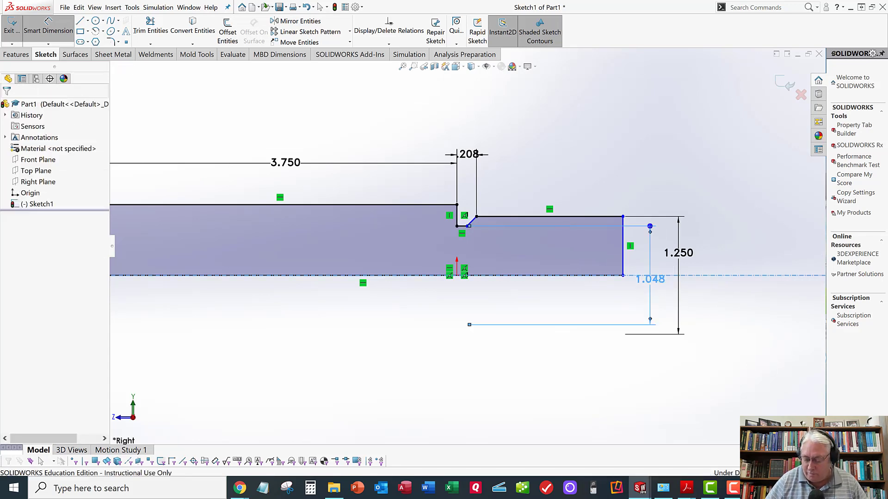
{"action": "type", "text": "1.133"}
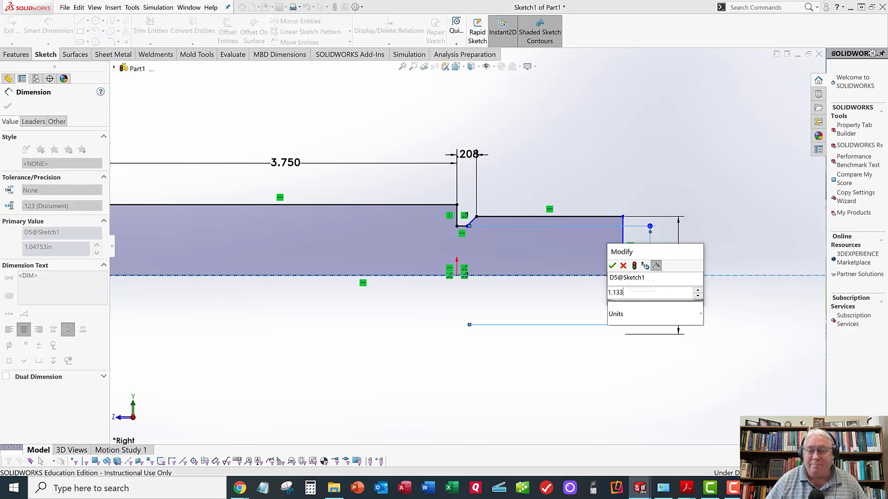
{"action": "key", "text": "Return"}
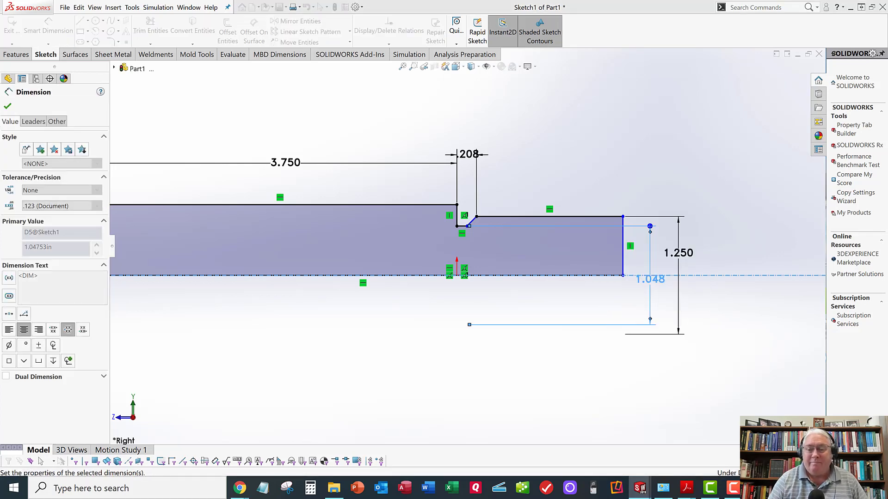
- Dimension the profile's overall length between its two vertical end lines as 5.625 in and end dimensioning
{"action": "key", "text": "z"}
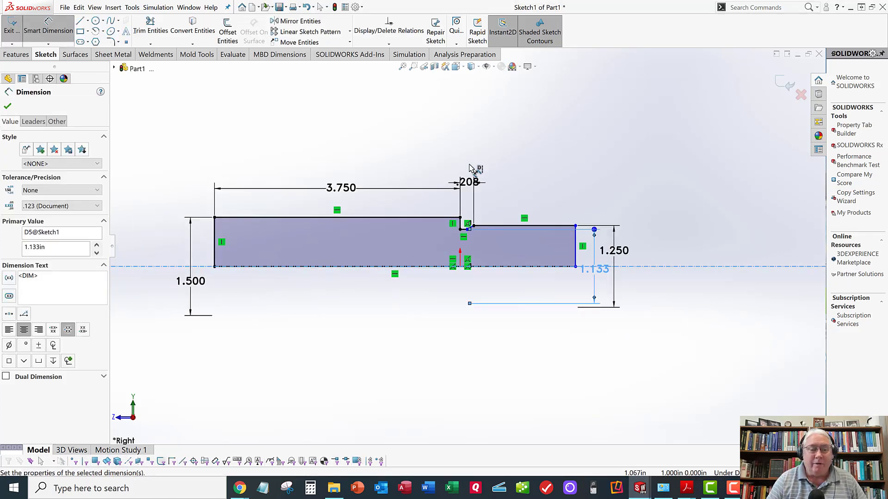
{"action": "left_click", "coordinate": [215, 258]}
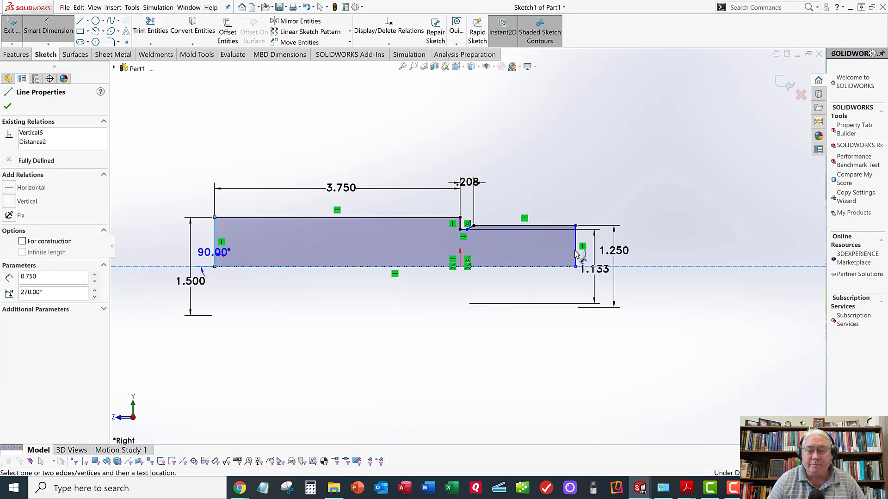
{"action": "left_click", "coordinate": [576, 254]}
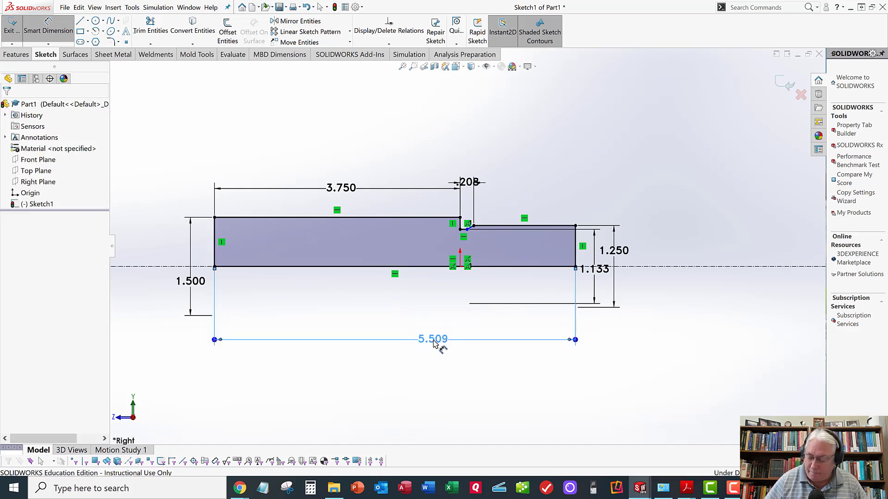
{"action": "left_click", "coordinate": [434, 344]}
{"action": "type", "text": "5.625"}
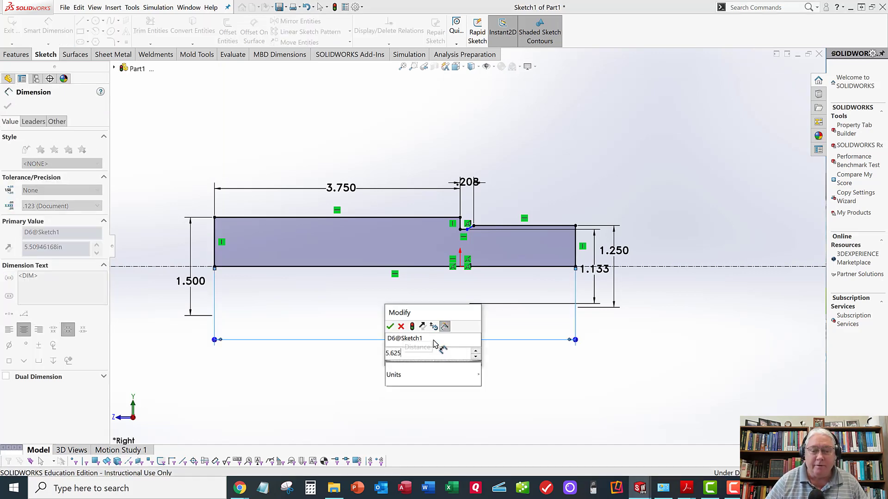
{"action": "key", "text": "Return"}
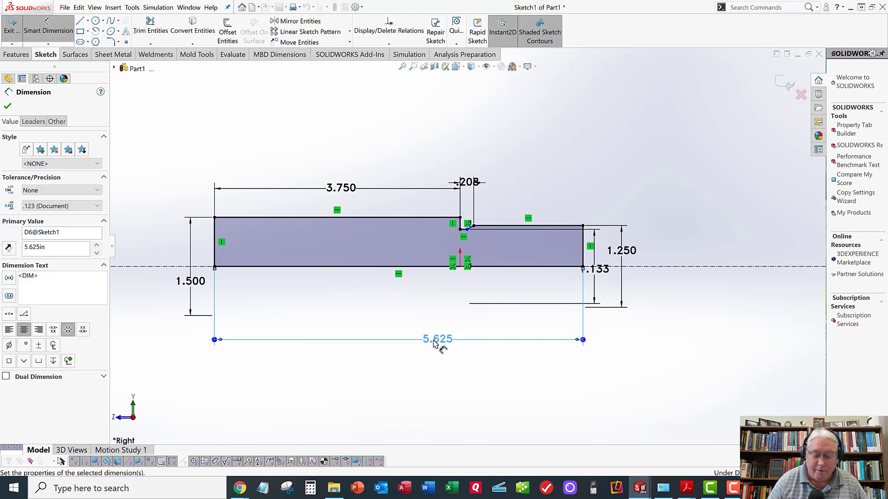
{"action": "left_click", "coordinate": [60, 38]}
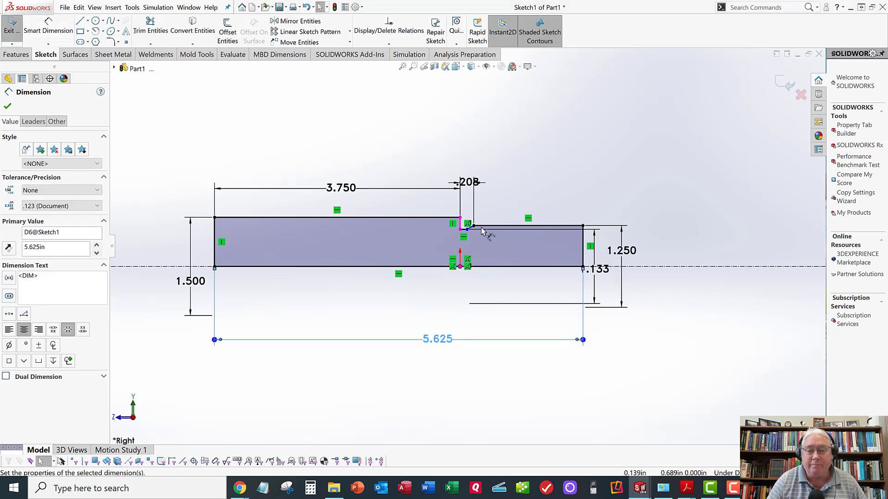
- Dimension the angle between the relief's sloped line and the smaller section's upper edge as 45 degrees, and end dimensioning
{"action": "scroll", "coordinate": [476, 234], "scroll_direction": "down", "scroll_amount": 5}
{"action": "scroll", "coordinate": [469, 239], "scroll_direction": "down", "scroll_amount": 2}
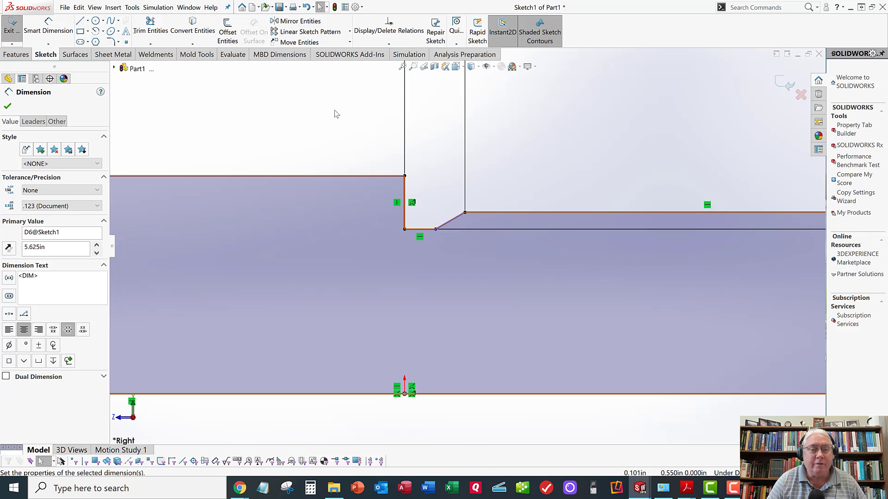
{"action": "left_click", "coordinate": [48, 31]}
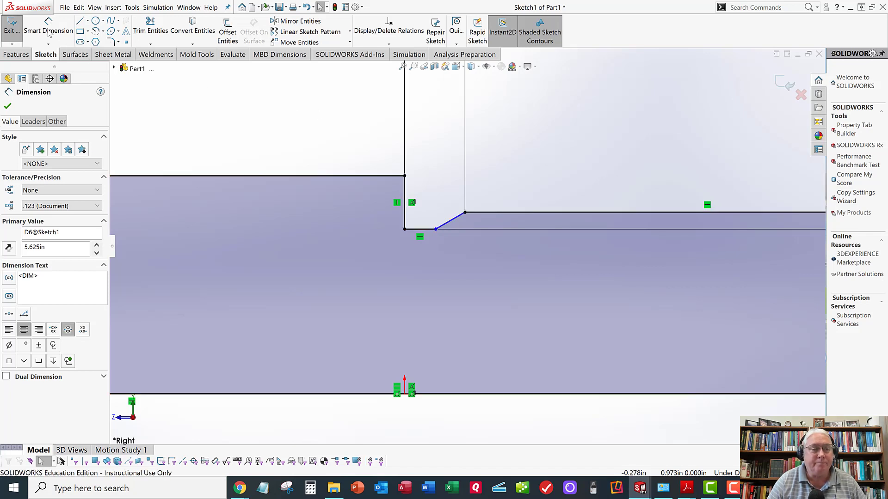
{"action": "left_click", "coordinate": [453, 222]}
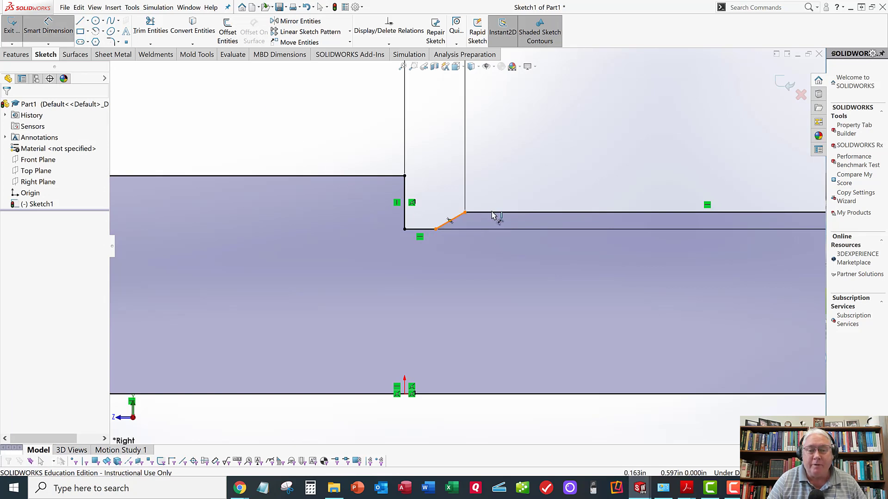
{"action": "left_click", "coordinate": [495, 213]}
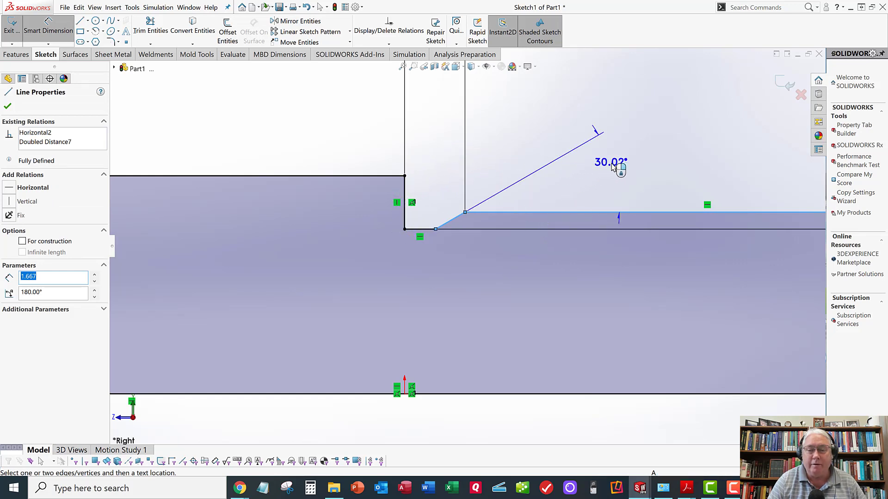
{"action": "left_click", "coordinate": [612, 166]}
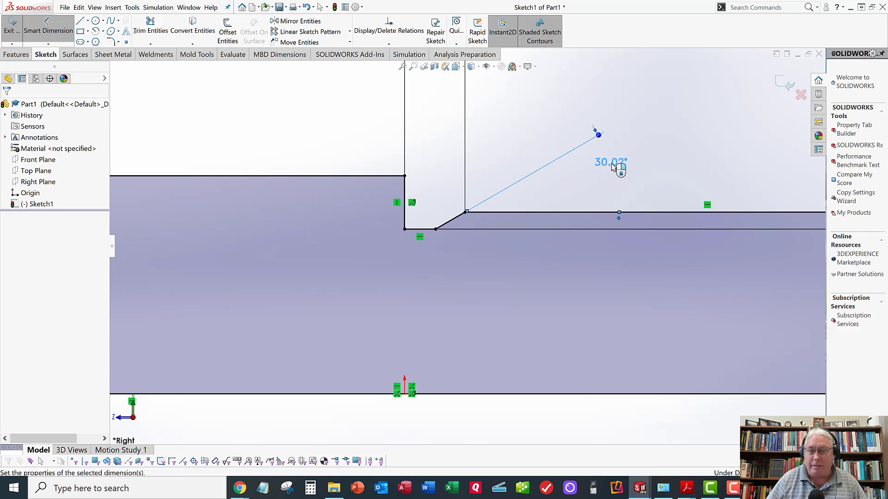
{"action": "type", "text": "45"}
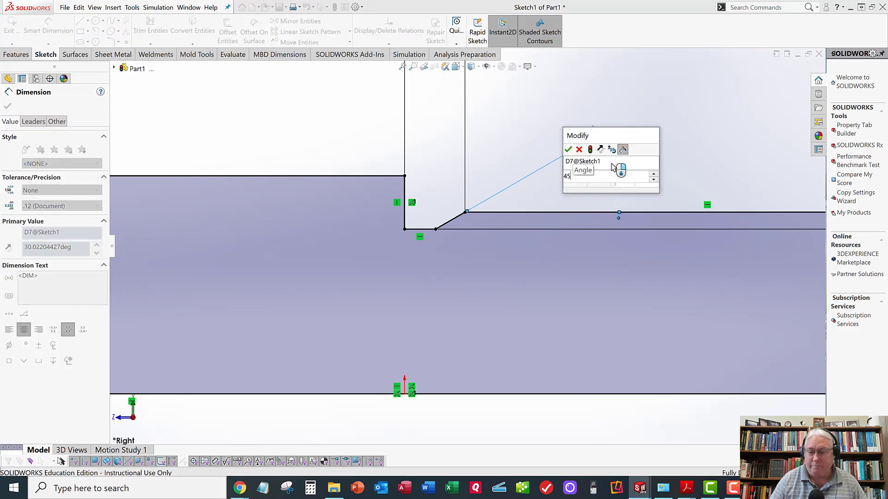
{"action": "key", "text": "Return"}
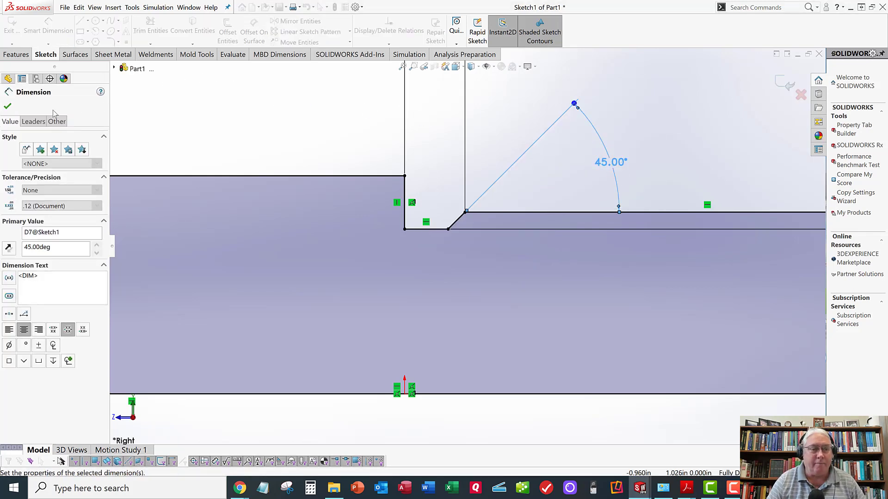
{"action": "left_click", "coordinate": [7, 106]}
{"action": "key", "text": "f"}
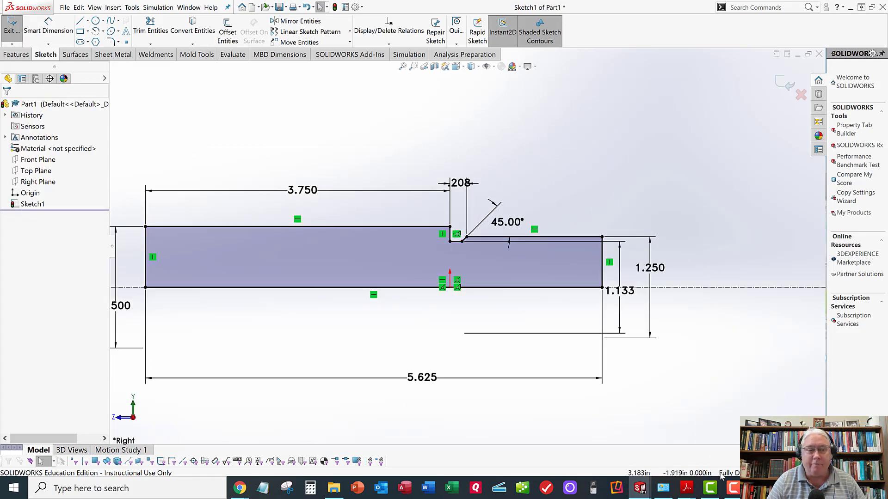
- Exit the finished profile sketch and switch to the isometric view
{"action": "left_click", "coordinate": [12, 25]}
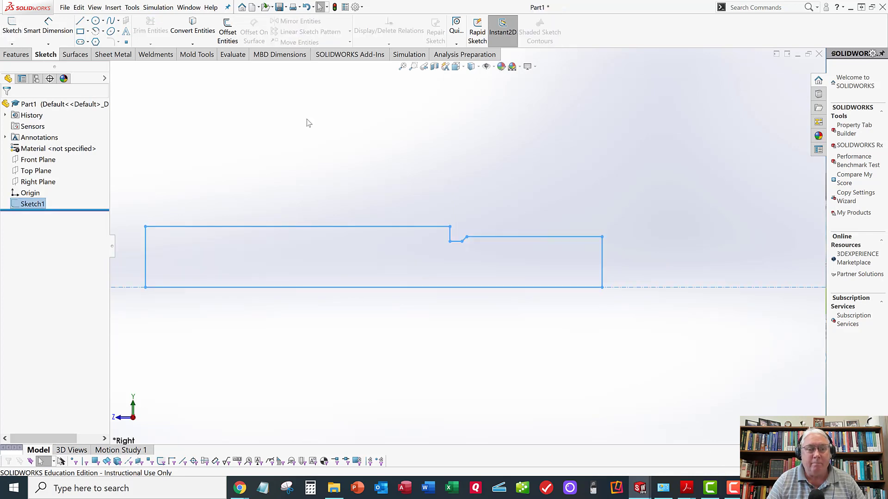
{"action": "left_click", "coordinate": [333, 141]}
{"action": "key", "text": "space"}
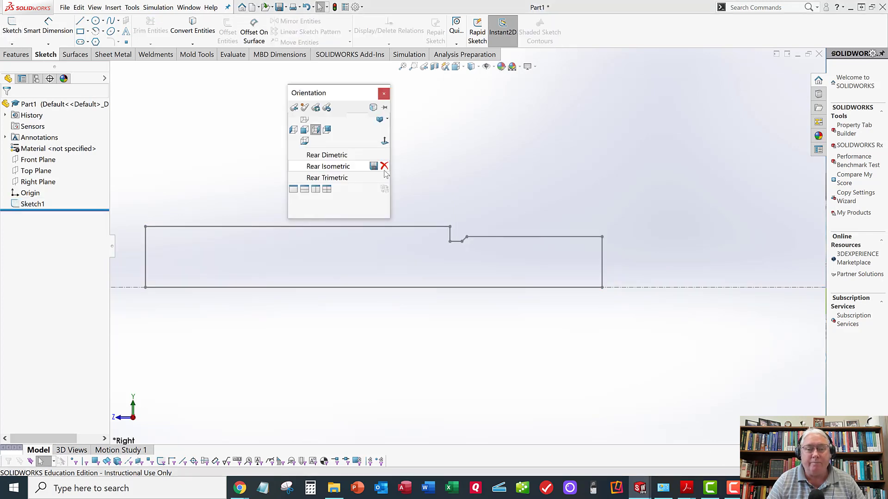
{"action": "left_click", "coordinate": [380, 119]}
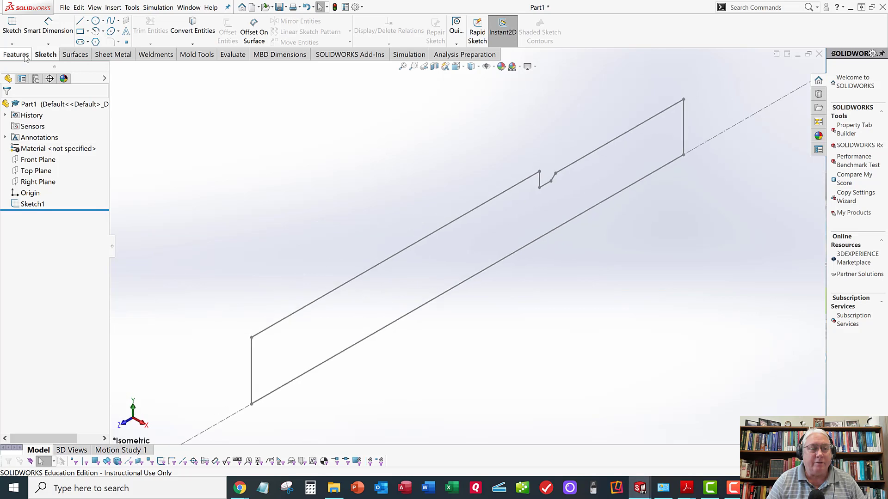
- Revolve the profile sketch 360 degrees about the centerline into a solid stepped shaft
{"action": "left_click", "coordinate": [28, 205]}
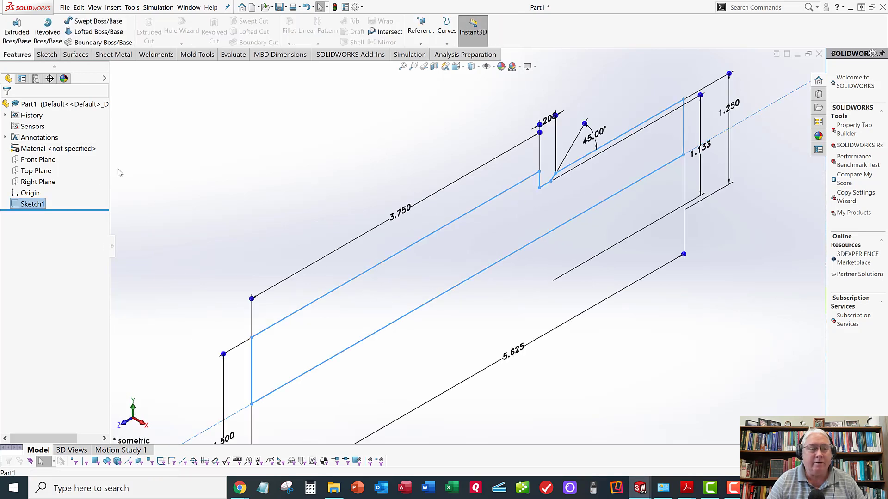
{"action": "left_click", "coordinate": [53, 39]}
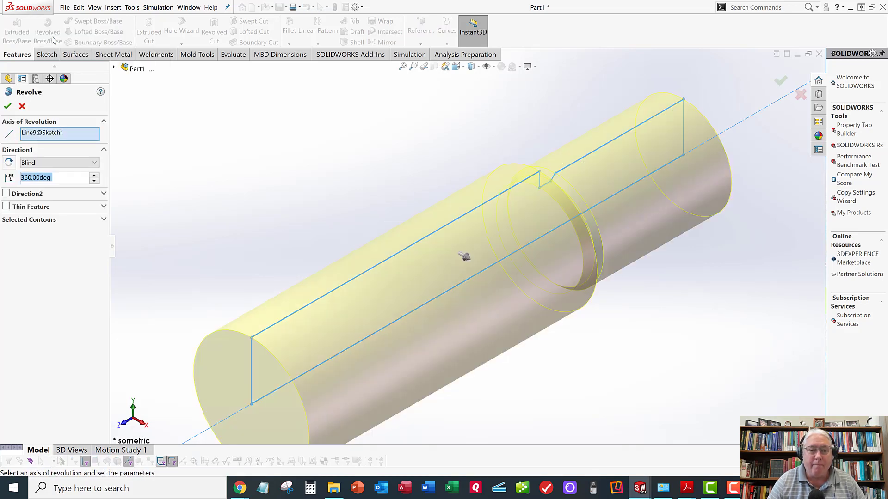
{"action": "left_click", "coordinate": [8, 107]}
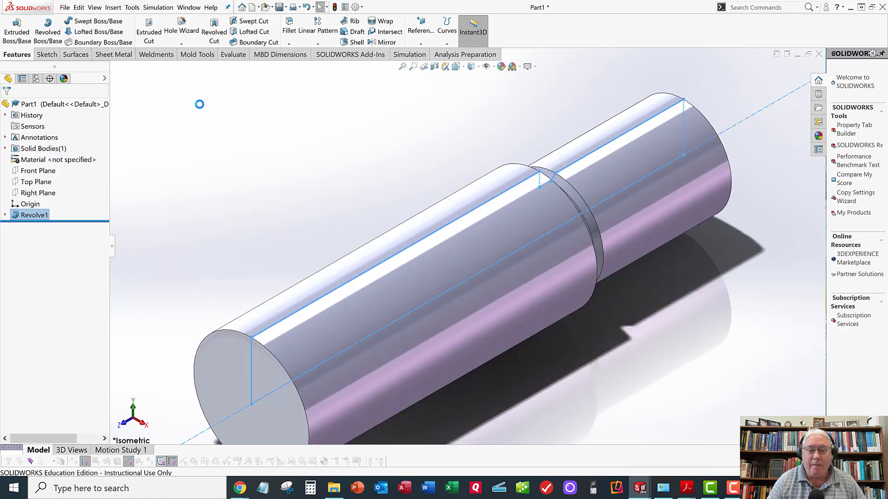
{"action": "scroll", "coordinate": [266, 151], "scroll_direction": "down", "scroll_amount": 2}
{"action": "scroll", "coordinate": [266, 151], "scroll_direction": "up", "scroll_amount": 3}
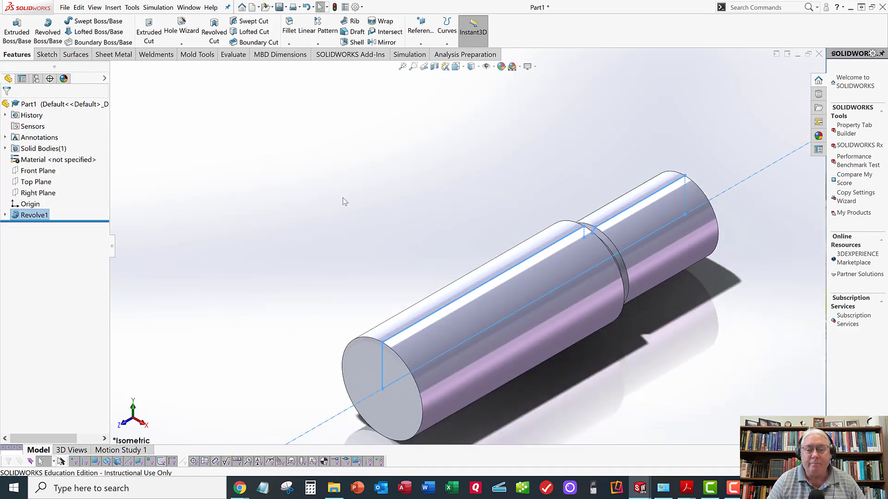
{"action": "left_click", "coordinate": [344, 202]}
{"action": "scroll", "coordinate": [342, 191], "scroll_direction": "up", "scroll_amount": 3}
{"action": "scroll", "coordinate": [476, 297], "scroll_direction": "down", "scroll_amount": 2}
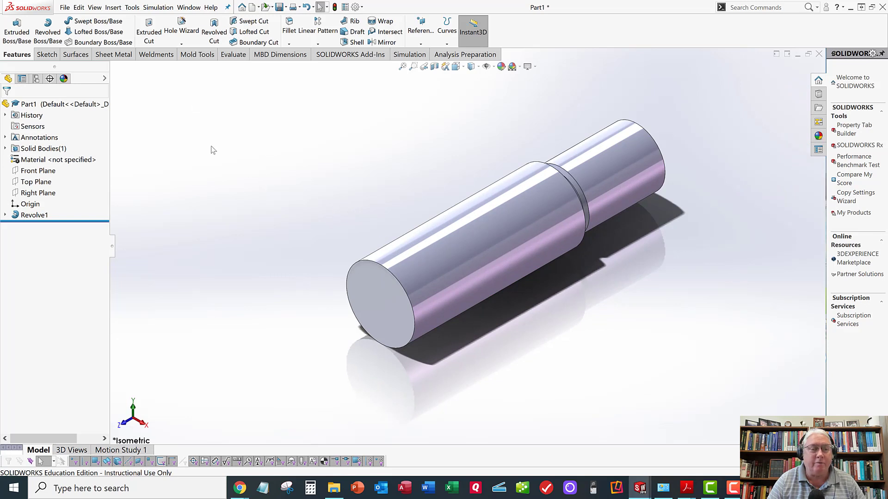
- Start a Hole Wizard straight tap of type Tapped hole in ANSI Inch with size 1-1/4-12
{"action": "left_click", "coordinate": [181, 30]}
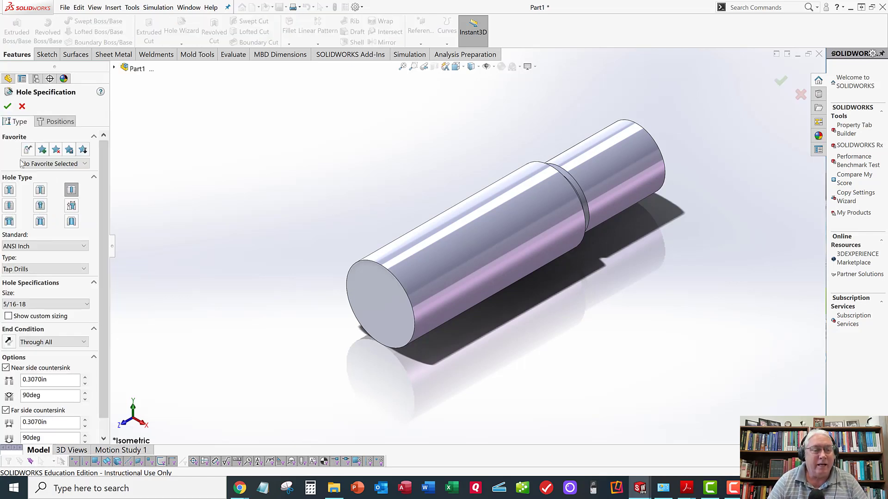
{"action": "left_click", "coordinate": [9, 206]}
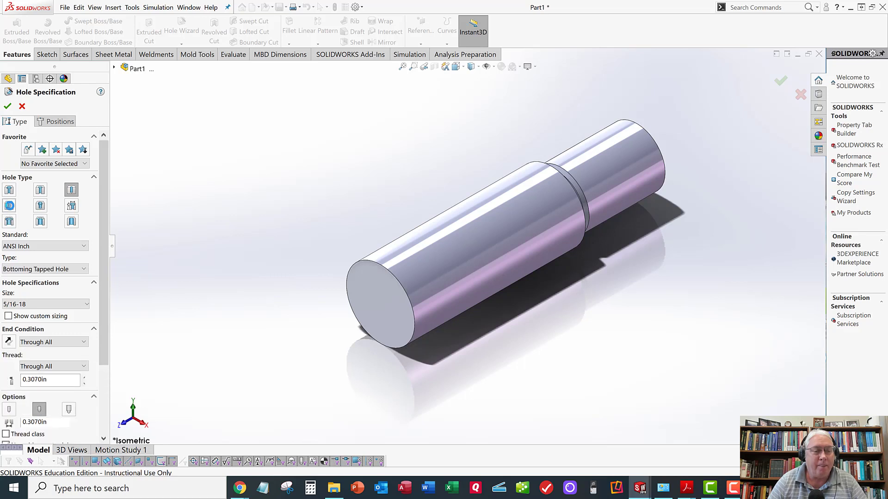
{"action": "left_click", "coordinate": [27, 269]}
{"action": "left_click", "coordinate": [23, 298]}
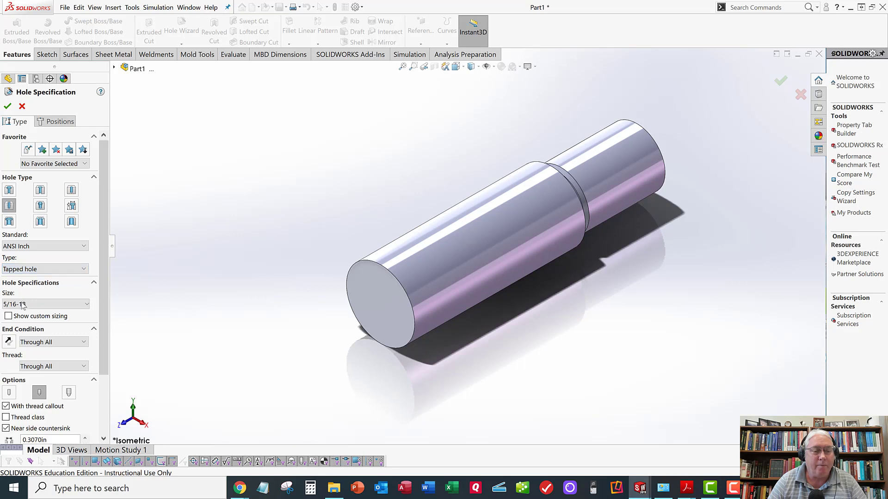
{"action": "left_click", "coordinate": [23, 304]}
{"action": "scroll", "coordinate": [46, 412], "scroll_direction": "down", "scroll_amount": 3}
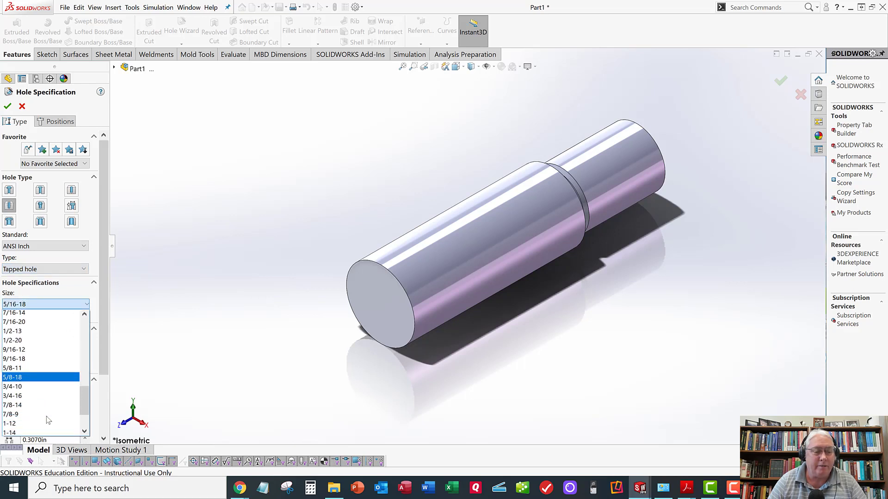
{"action": "scroll", "coordinate": [46, 416], "scroll_direction": "down", "scroll_amount": 3}
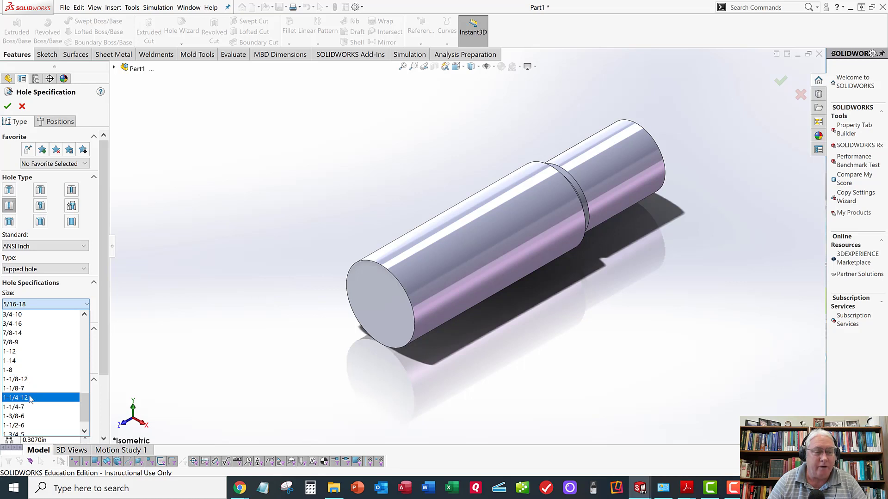
{"action": "left_click", "coordinate": [33, 398]}
- Set the tapped hole's end condition to Blind with a drill depth of 2.97 in
{"action": "scroll", "coordinate": [99, 362], "scroll_direction": "down", "scroll_amount": 2}
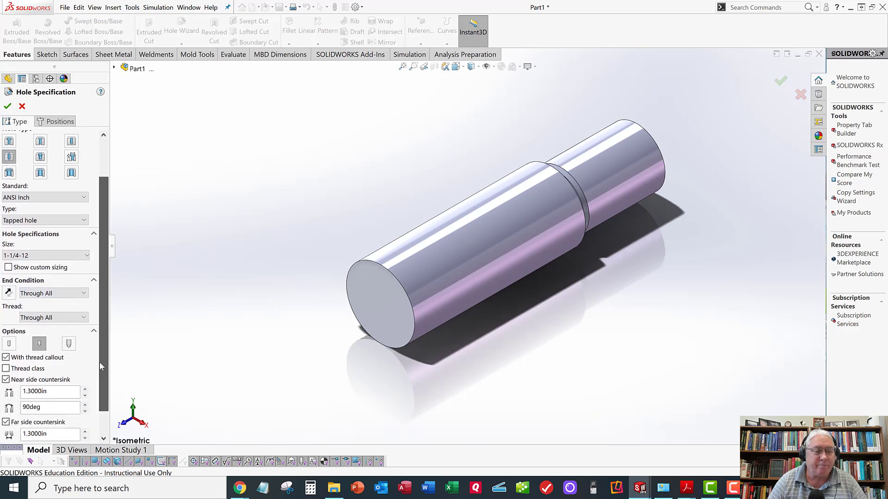
{"action": "left_click", "coordinate": [50, 294]}
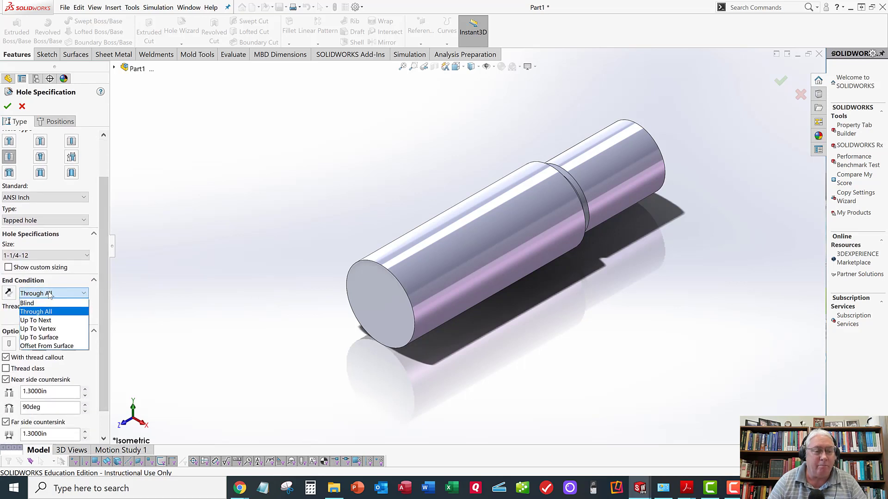
{"action": "left_click", "coordinate": [49, 304]}
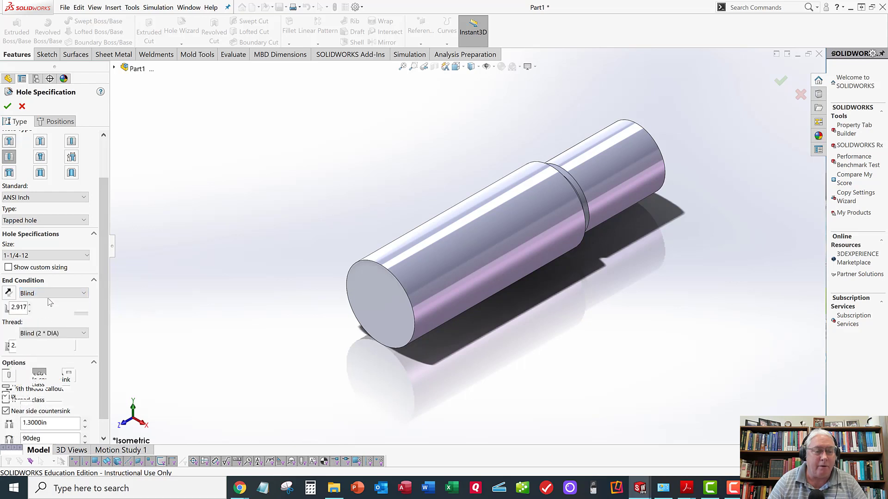
{"action": "scroll", "coordinate": [56, 326], "scroll_direction": "down", "scroll_amount": 1}
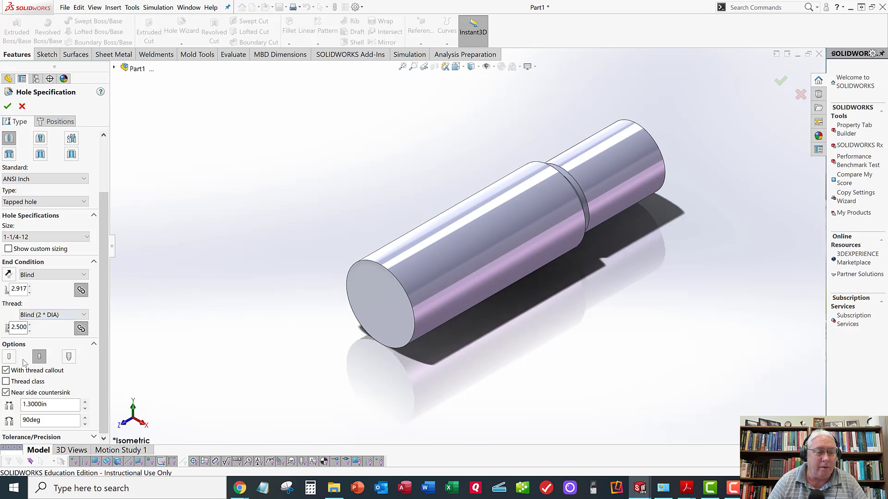
{"action": "double_click", "coordinate": [25, 290]}
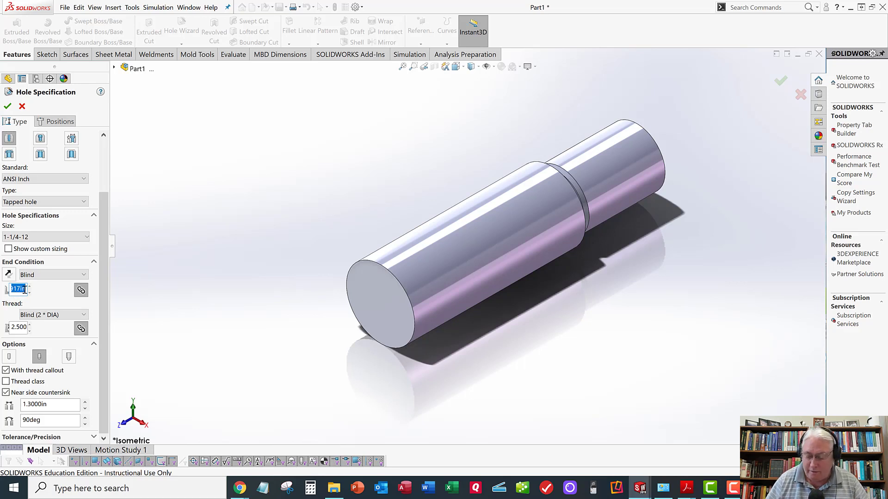
{"action": "type", "text": "2.97"}
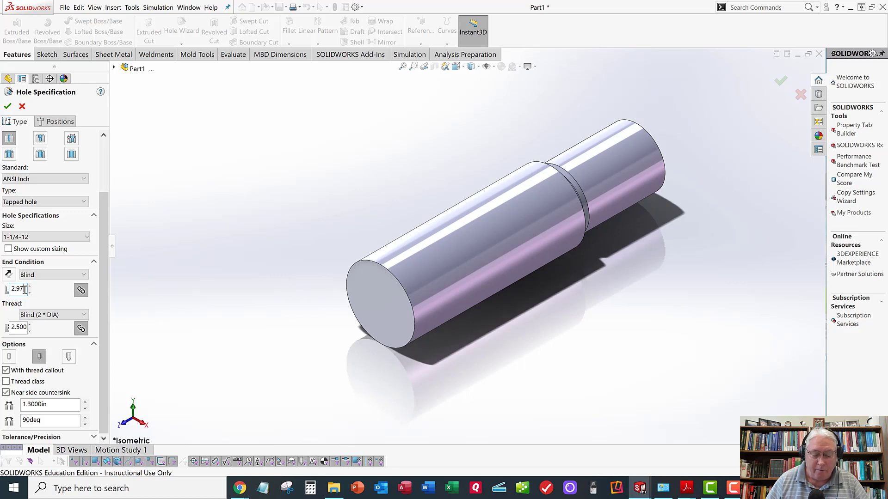
{"action": "key", "text": "Return"}
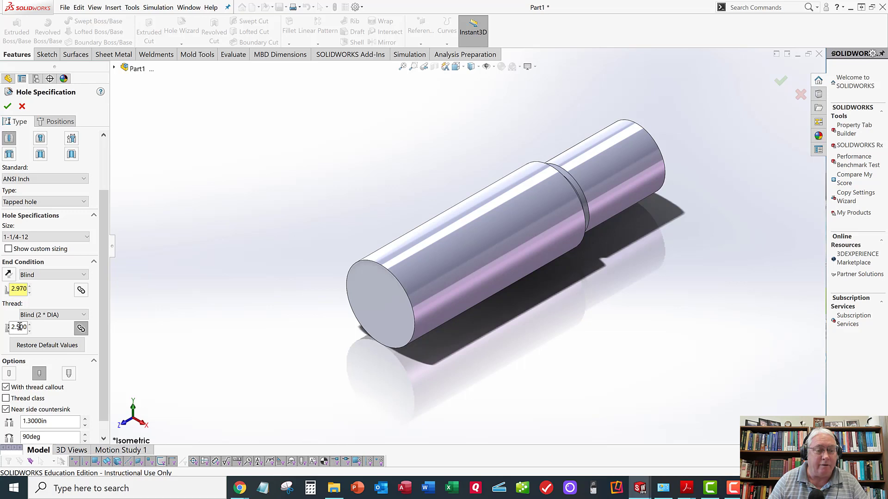
- Set the tapped hole's thread depth to 1.875 in
{"action": "double_click", "coordinate": [18, 327]}
{"action": "key", "text": "BackSpace"}
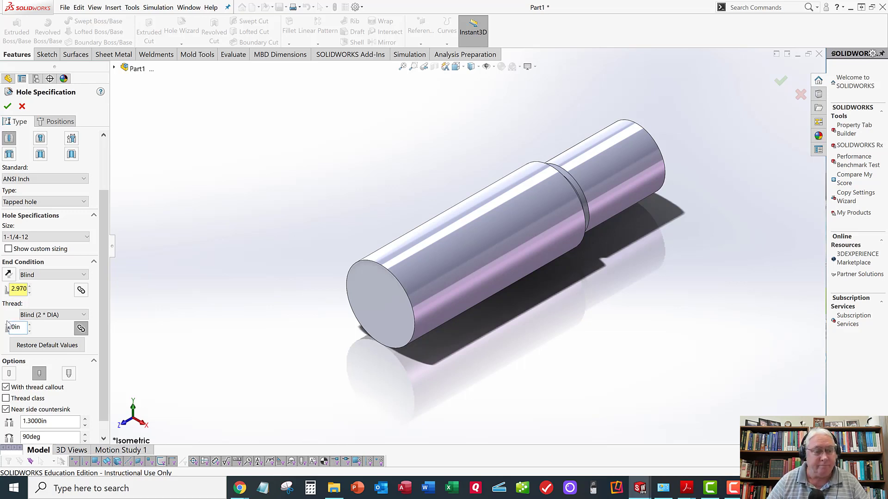
{"action": "type", "text": "1.875"}
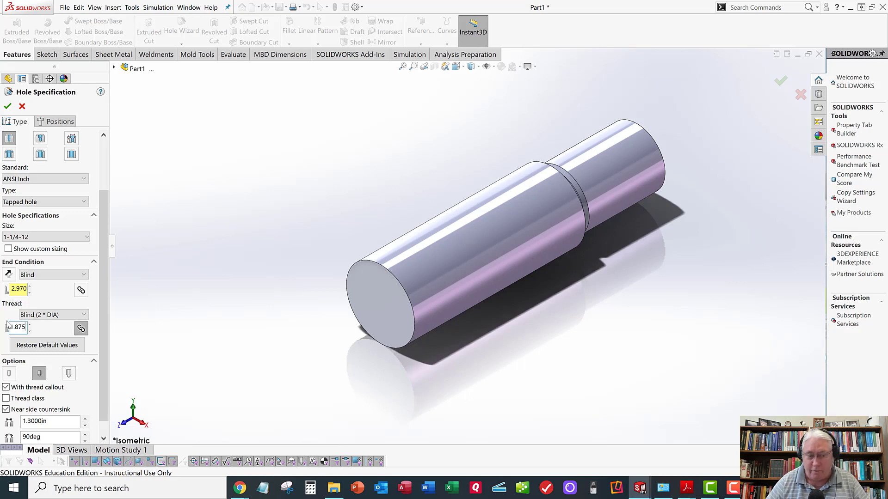
{"action": "key", "text": "Return"}
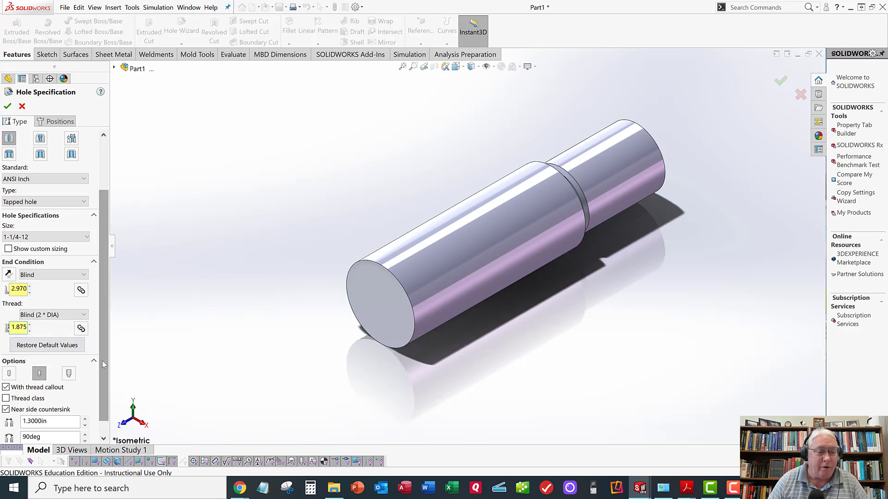
- Set the tapped hole's options to tap drill diameter, thread class 2B and no near side countersink
{"action": "scroll", "coordinate": [106, 386], "scroll_direction": "down", "scroll_amount": 1}
{"action": "left_click", "coordinate": [35, 382]}
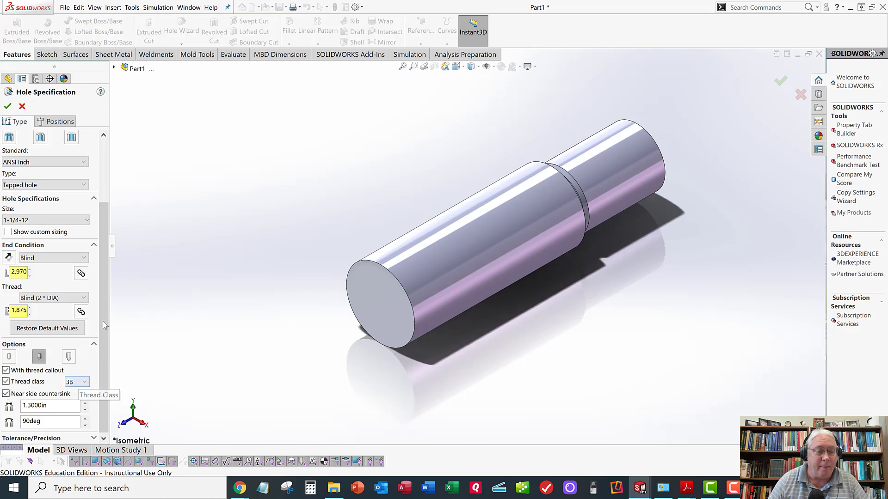
{"action": "scroll", "coordinate": [102, 335], "scroll_direction": "up", "scroll_amount": 3}
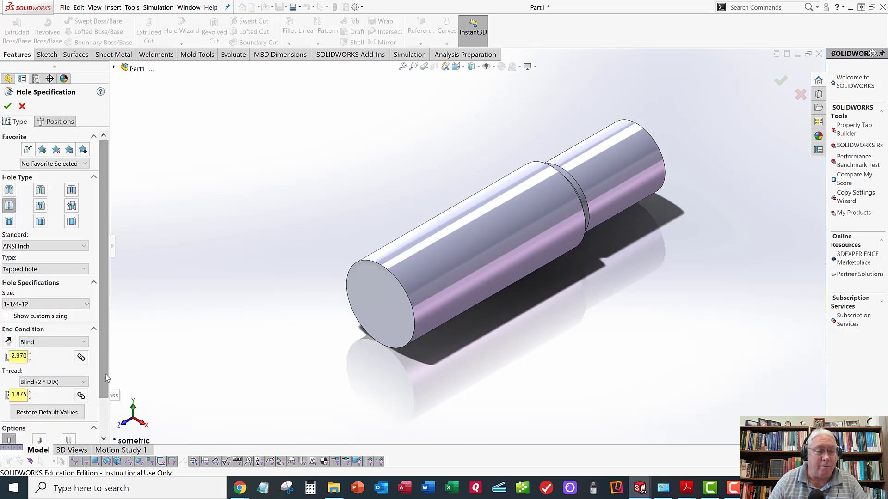
{"action": "scroll", "coordinate": [105, 378], "scroll_direction": "down", "scroll_amount": 2}
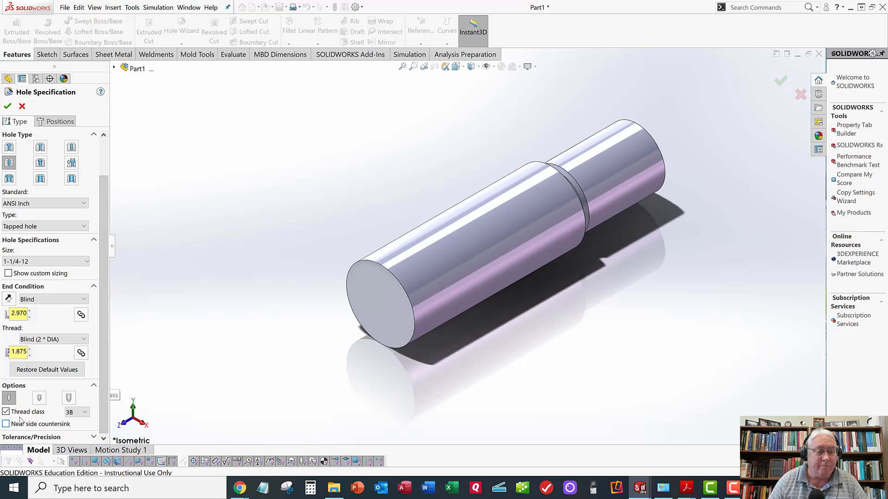
{"action": "left_click", "coordinate": [84, 412]}
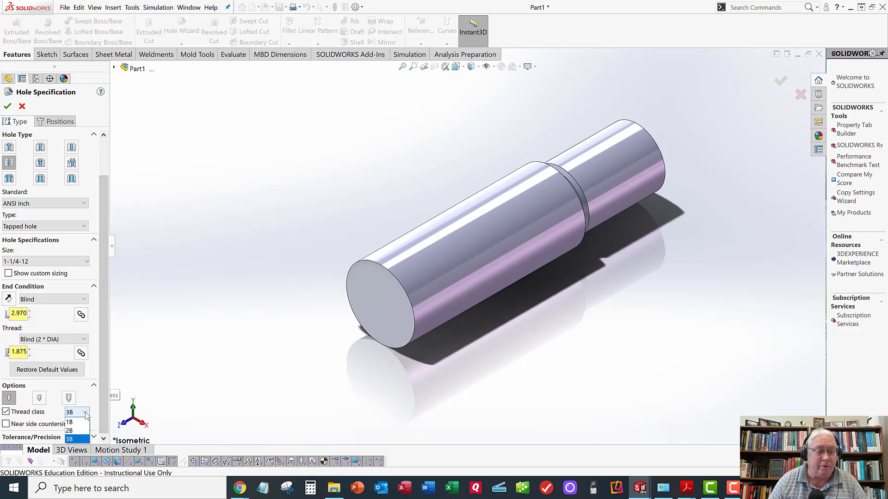
{"action": "left_click", "coordinate": [74, 428]}
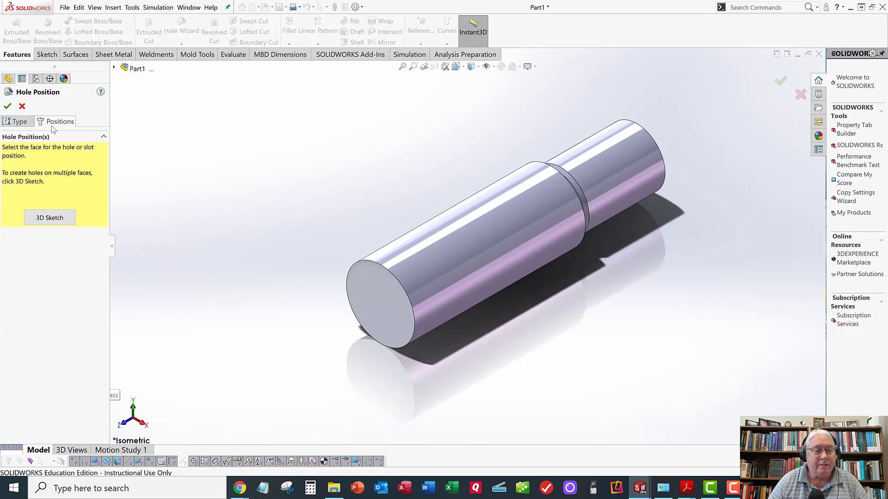
- Position the tapped hole at the center of the large-diameter end face and finish the hole
{"action": "left_click", "coordinate": [376, 313]}
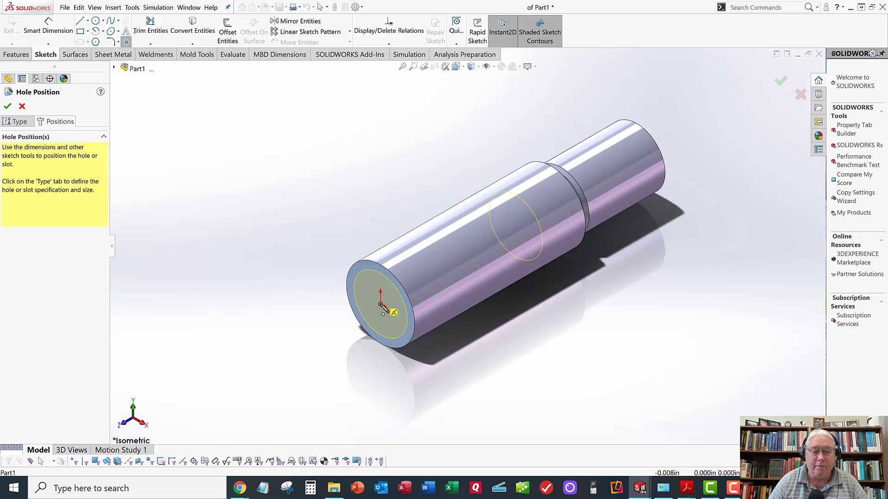
{"action": "left_click", "coordinate": [380, 304]}
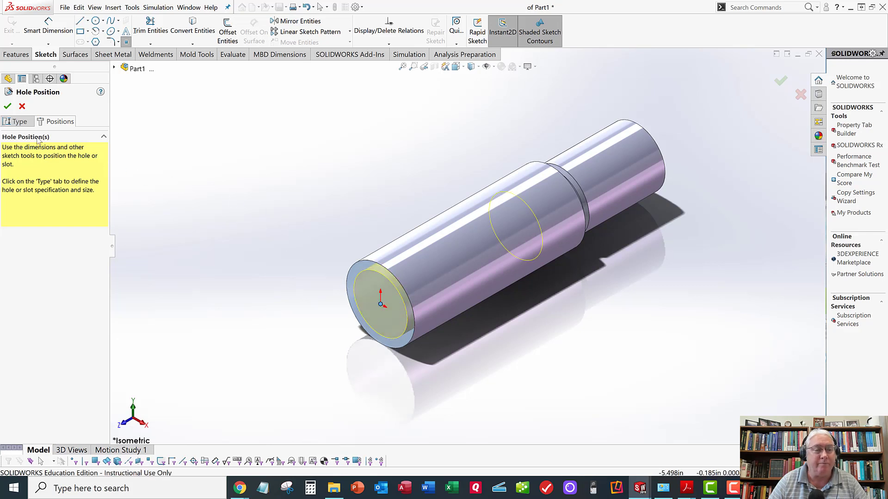
{"action": "left_click", "coordinate": [8, 108]}
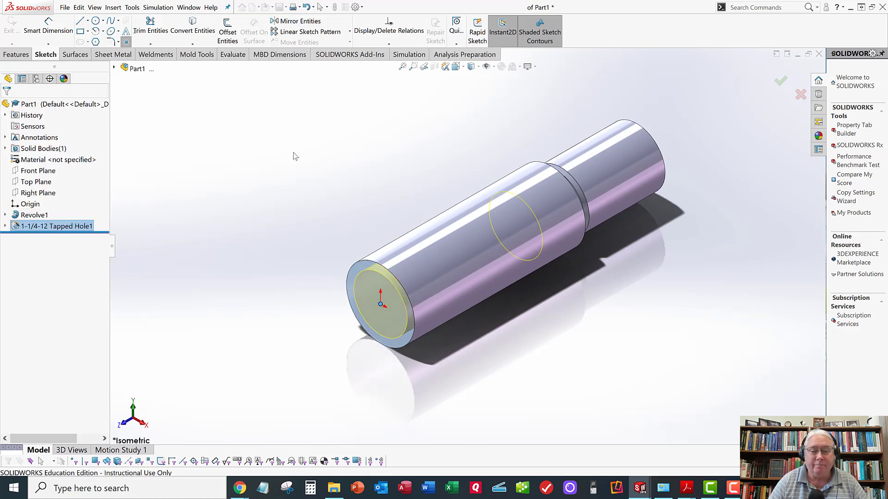
{"action": "left_click", "coordinate": [237, 140]}
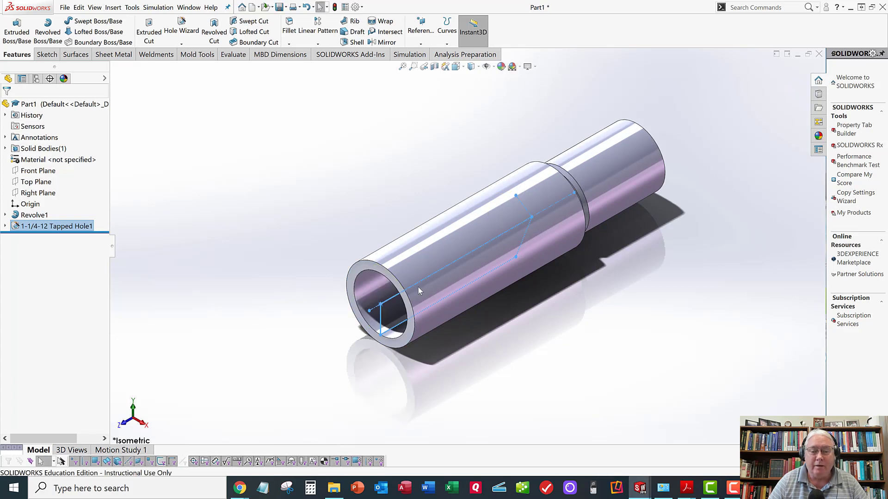
- Check the cosmetic threads and shaded cosmetic threads display filters in the document's detailing properties
{"action": "middle_click_drag", "start_coordinate": [427, 295], "coordinate": [427, 266]}
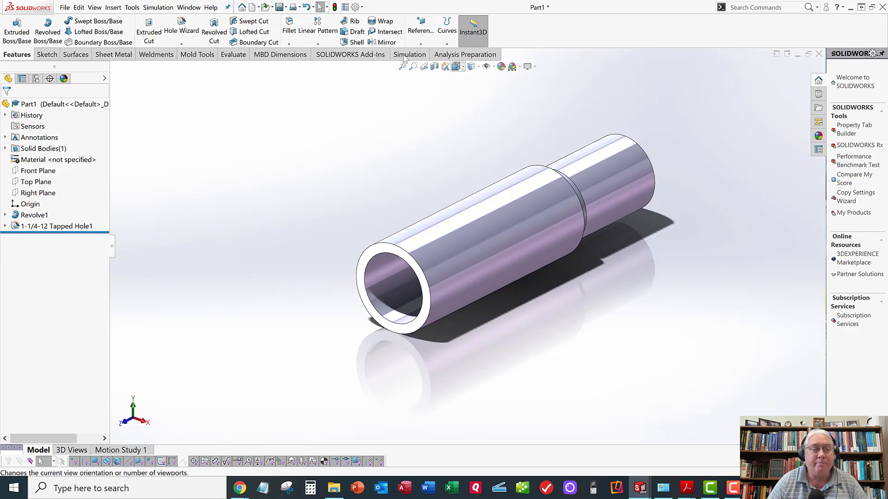
{"action": "left_click", "coordinate": [133, 9]}
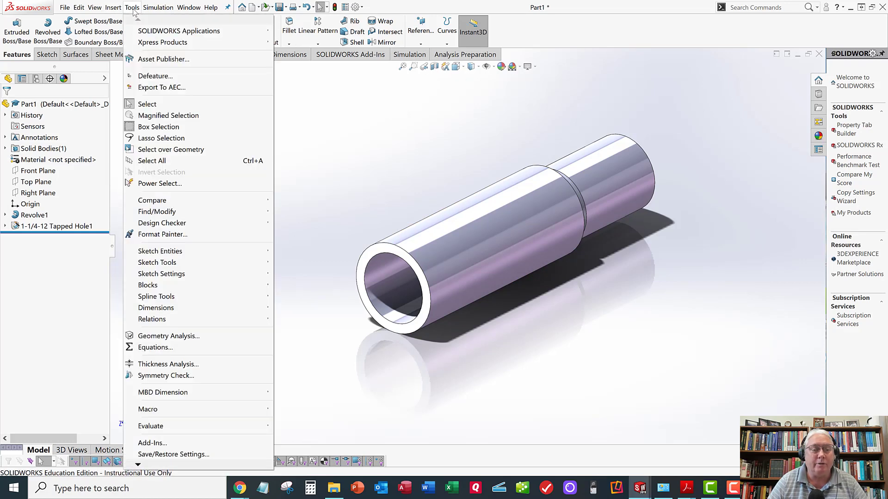
{"action": "left_click", "coordinate": [381, 121]}
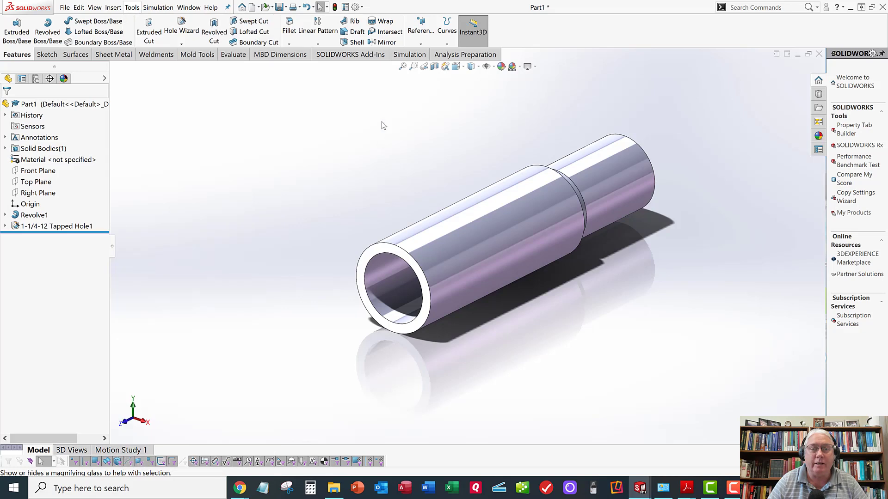
{"action": "left_click", "coordinate": [355, 7]}
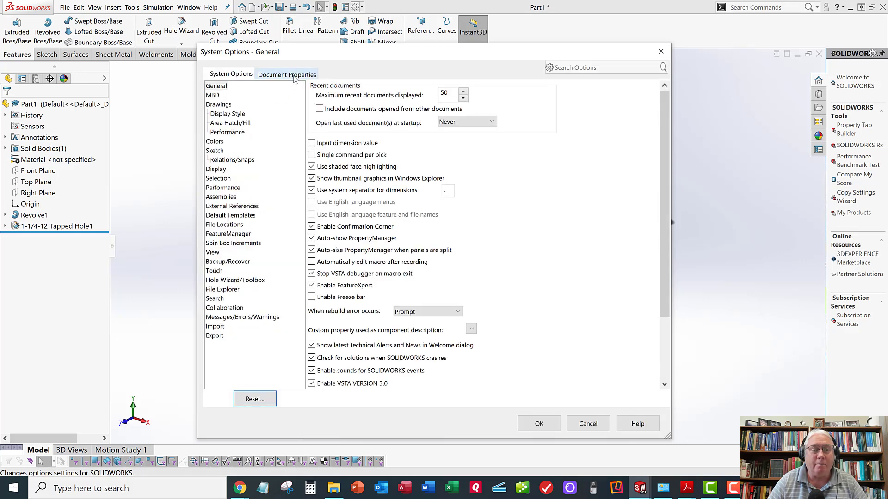
{"action": "left_click", "coordinate": [288, 74]}
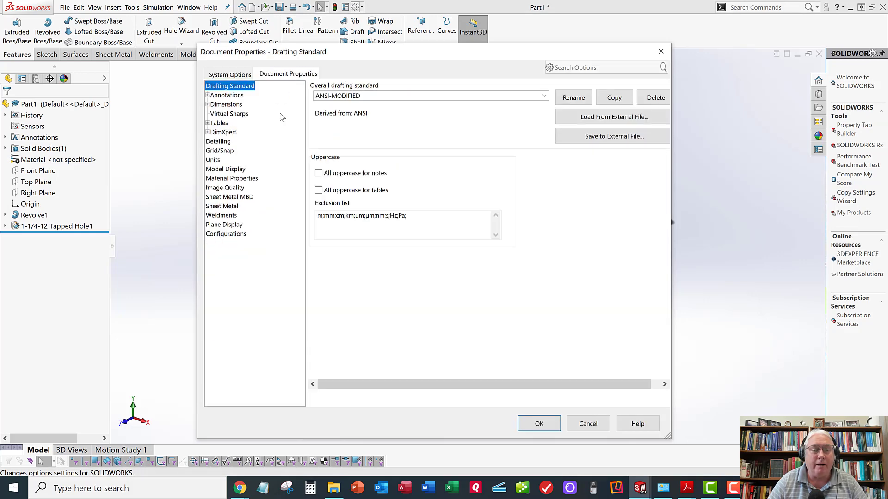
{"action": "left_click", "coordinate": [219, 142]}
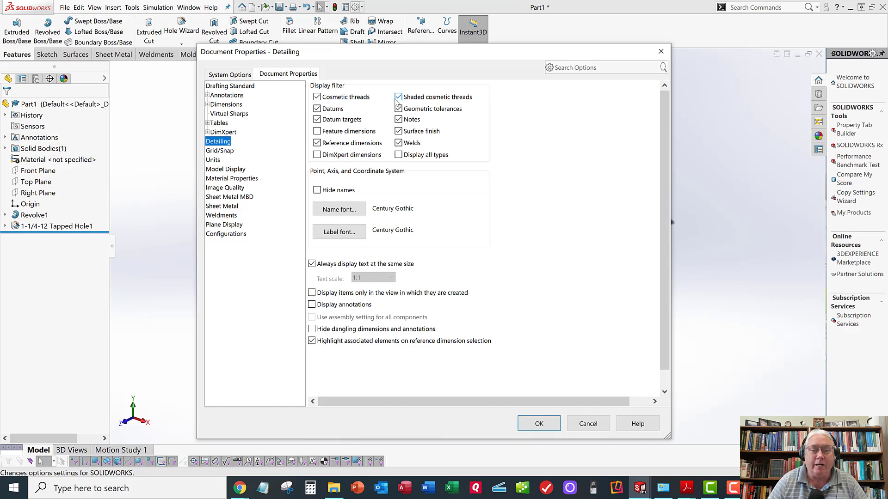
{"action": "left_click", "coordinate": [549, 421]}
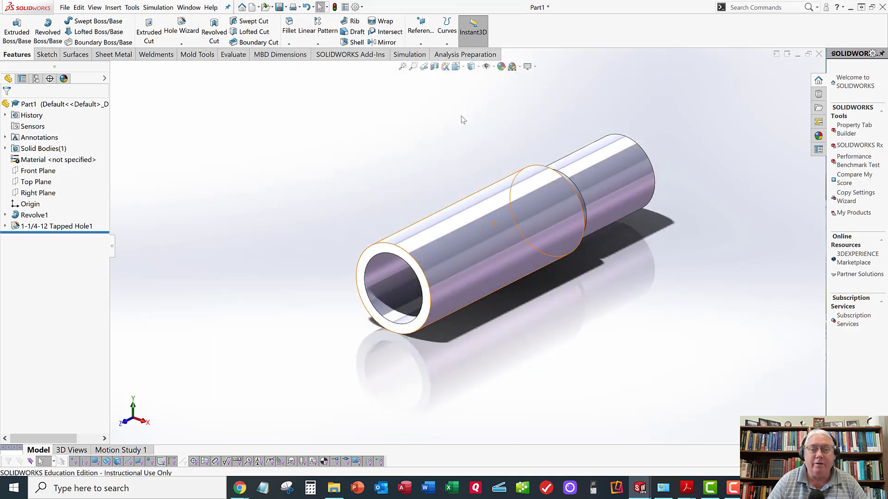
- Try the component annotations display option and examine the tapped hole's bore for thread display
{"action": "left_click", "coordinate": [494, 67]}
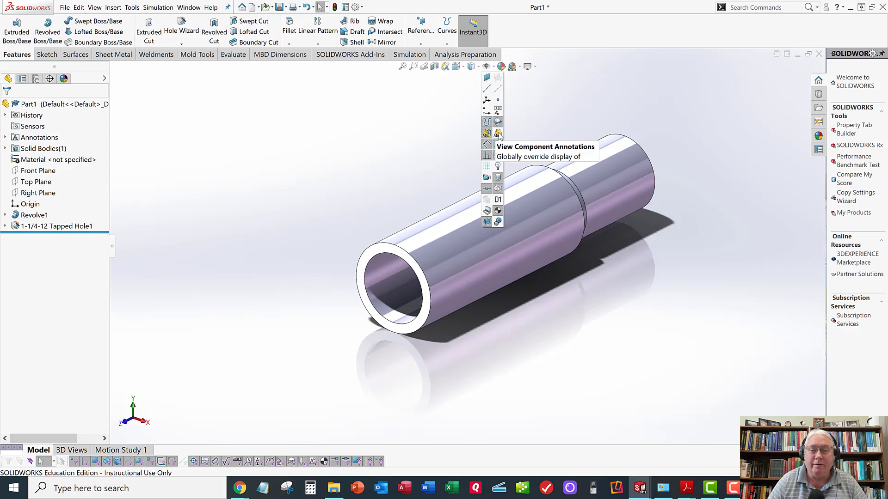
{"action": "left_click", "coordinate": [498, 134]}
{"action": "scroll", "coordinate": [439, 246], "scroll_direction": "up", "scroll_amount": 3}
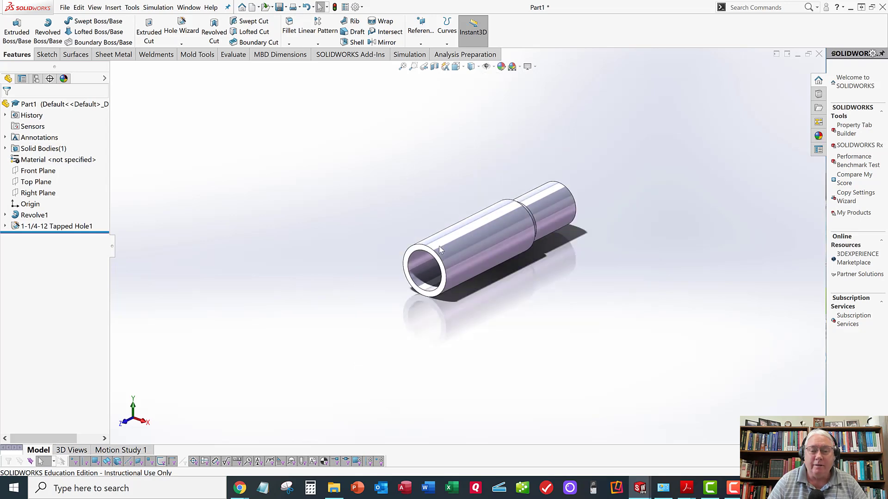
{"action": "scroll", "coordinate": [449, 241], "scroll_direction": "down", "scroll_amount": 5}
{"action": "middle_click_drag", "start_coordinate": [449, 240], "coordinate": [444, 261]}
{"action": "scroll", "coordinate": [470, 125], "scroll_direction": "up", "scroll_amount": 5}
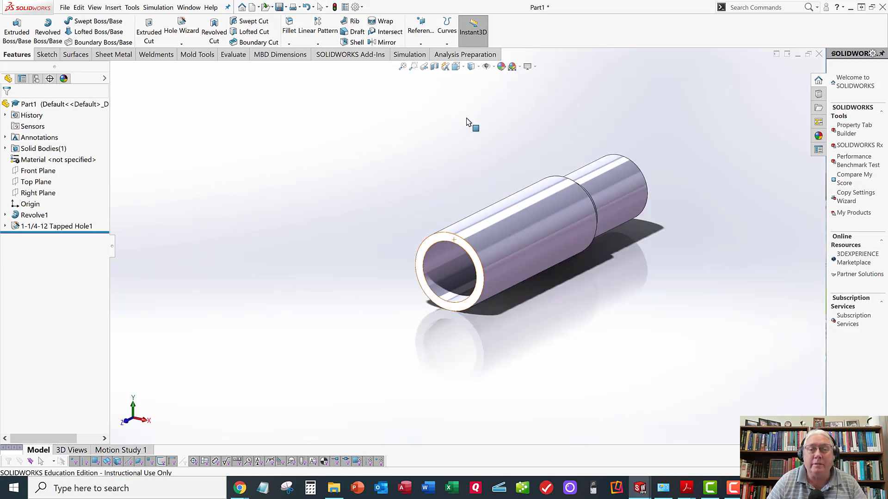
{"action": "left_click", "coordinate": [494, 66]}
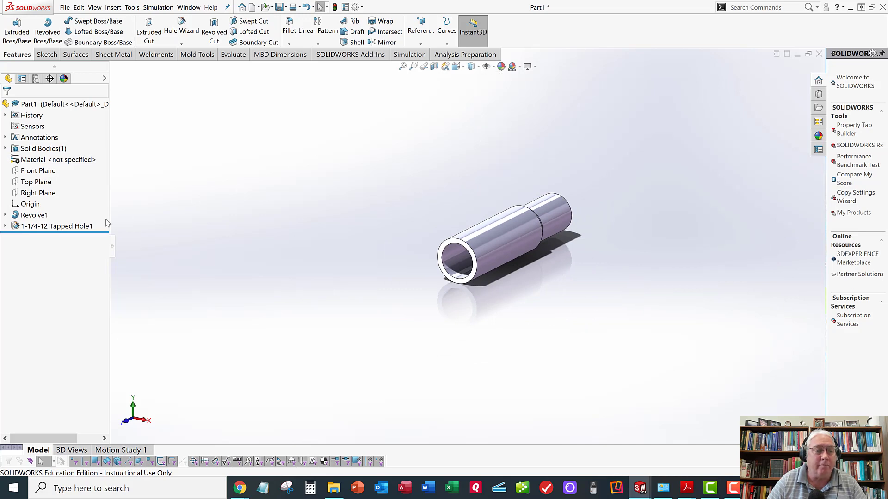
{"action": "right_click", "coordinate": [61, 228]}
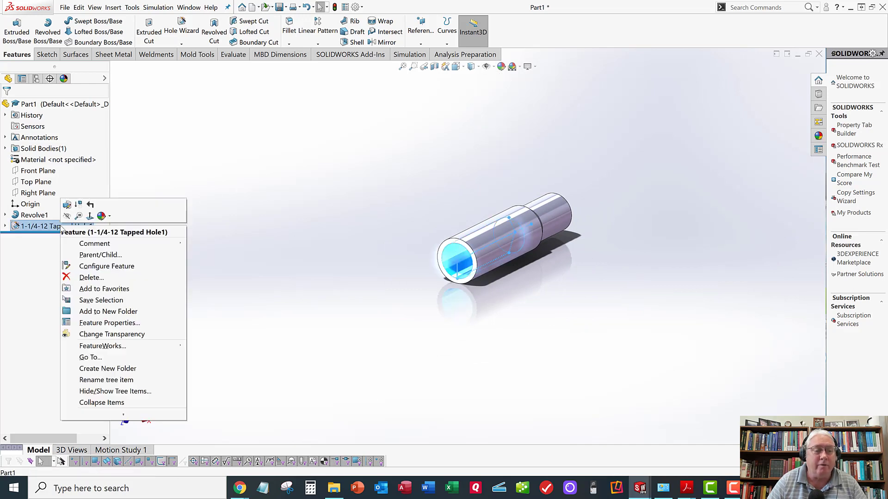
{"action": "left_click", "coordinate": [244, 144]}
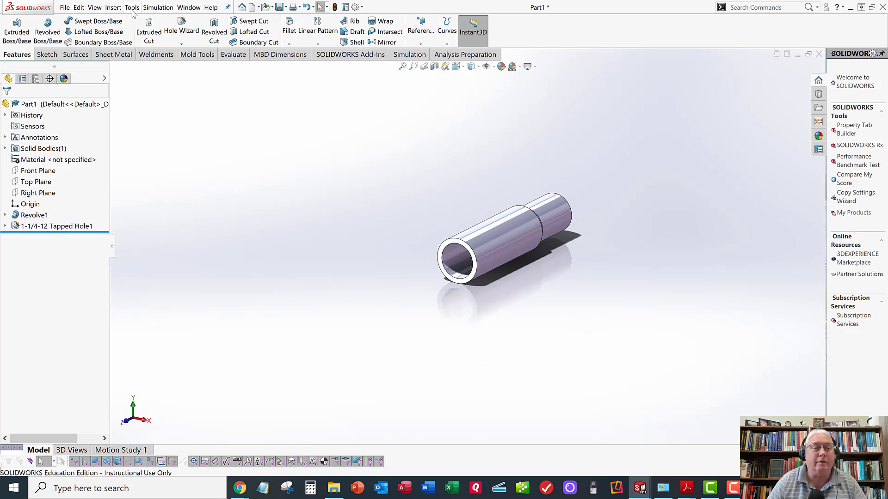
- Recheck the shaded cosmetic threads filter in the document's detailing properties and accept the settings
{"action": "left_click", "coordinate": [158, 7]}
{"action": "left_click", "coordinate": [355, 7]}
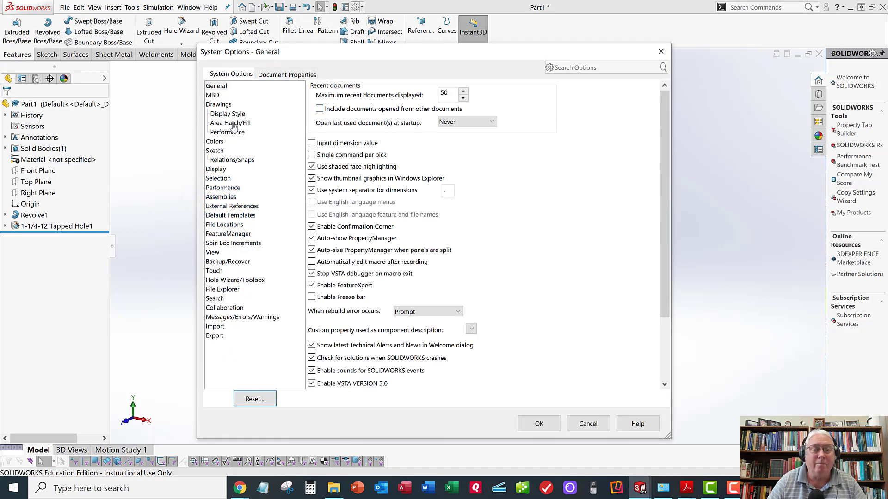
{"action": "left_click", "coordinate": [285, 75]}
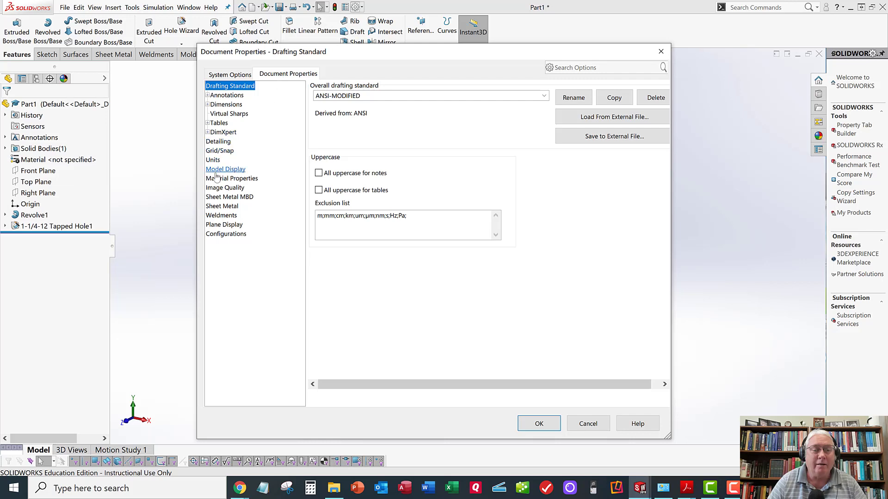
{"action": "left_click", "coordinate": [218, 142]}
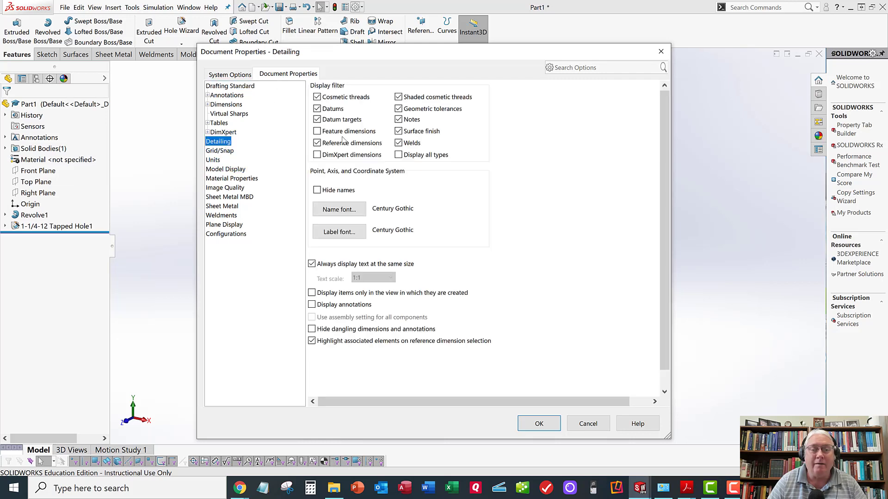
{"action": "left_click", "coordinate": [399, 98]}
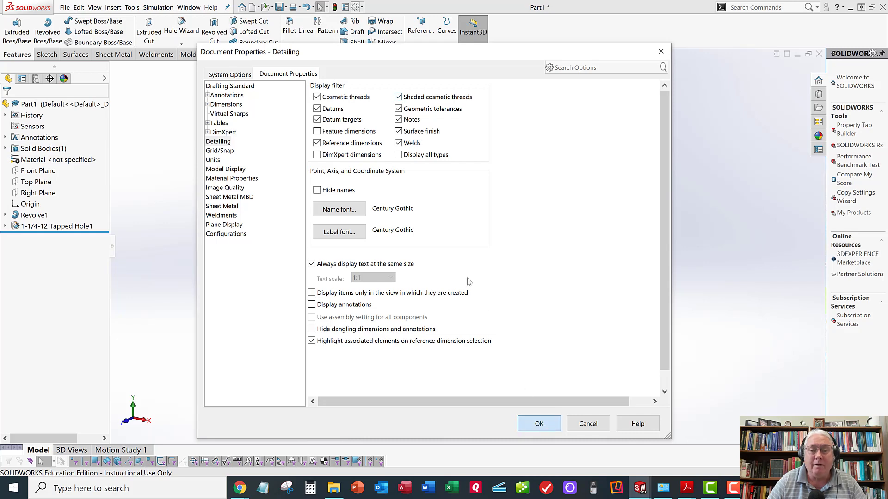
{"action": "key", "text": "Return"}
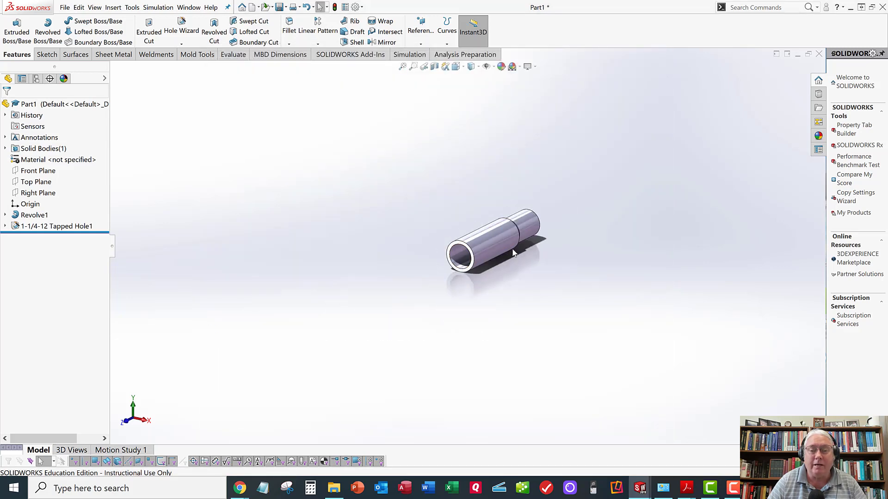
- Edit the 1-1/4-12 tapped hole feature and switch its option to cosmetic thread
{"action": "scroll", "coordinate": [473, 252], "scroll_direction": "up", "scroll_amount": 3}
{"action": "middle_click_drag", "start_coordinate": [449, 266], "coordinate": [462, 253]}
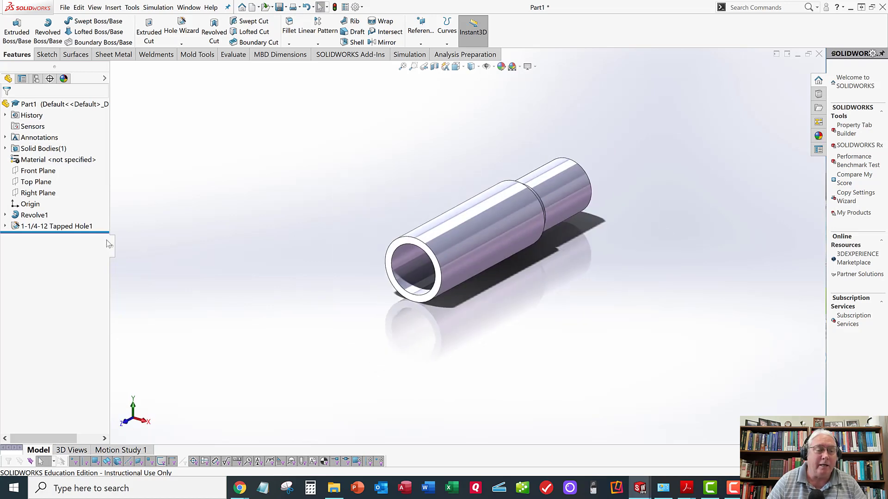
{"action": "left_click", "coordinate": [70, 227]}
{"action": "right_click", "coordinate": [70, 227]}
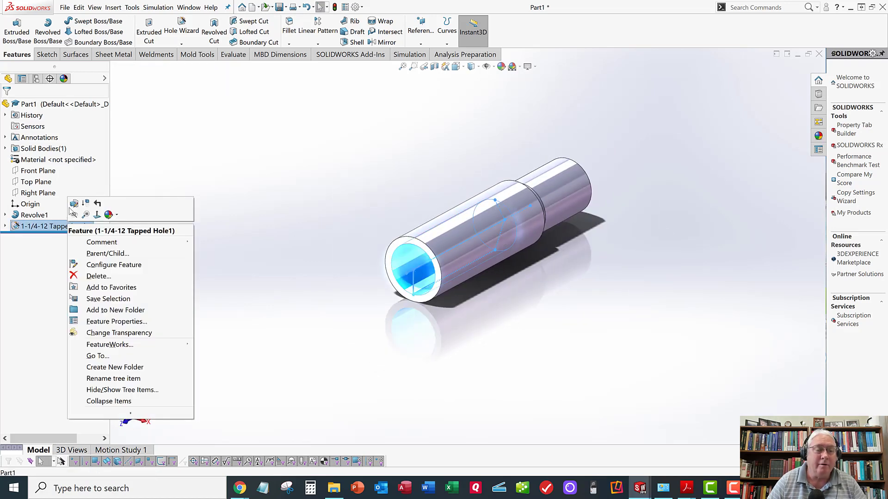
{"action": "left_click", "coordinate": [229, 205]}
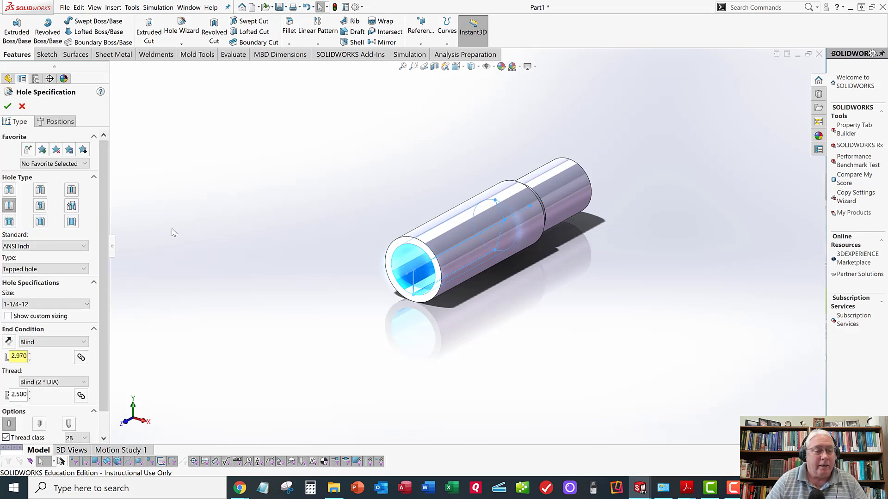
{"action": "scroll", "coordinate": [104, 292], "scroll_direction": "down", "scroll_amount": 1}
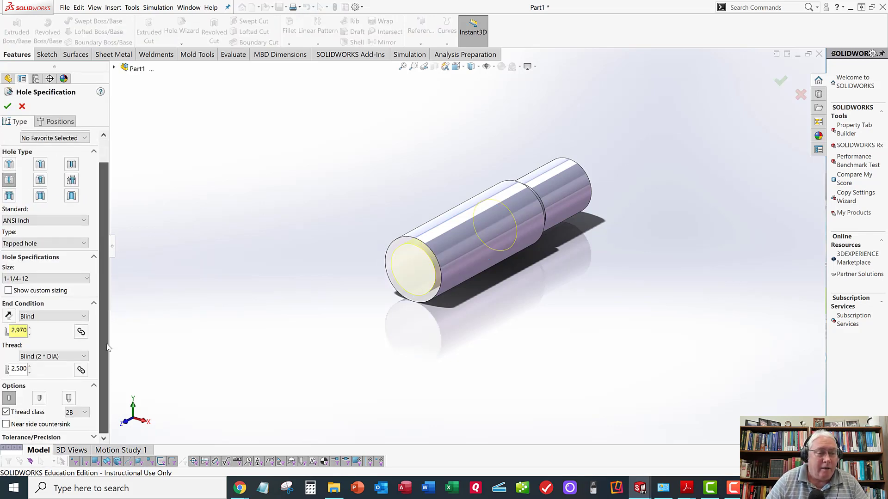
{"action": "left_click", "coordinate": [39, 399]}
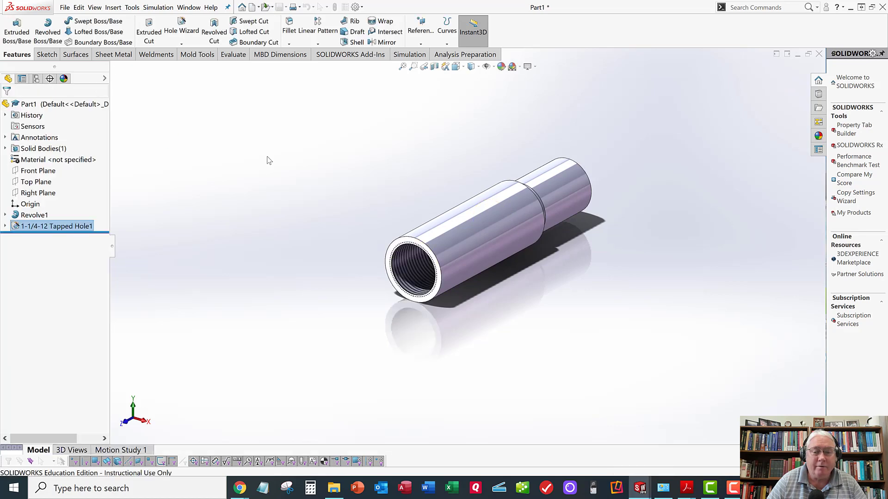
- Examine the cosmetic thread in the bore and the small-diameter end with its relief groove
{"action": "scroll", "coordinate": [444, 270], "scroll_direction": "down", "scroll_amount": 5}
{"action": "middle_click_drag", "start_coordinate": [438, 265], "coordinate": [451, 240]}
{"action": "scroll", "coordinate": [458, 241], "scroll_direction": "up", "scroll_amount": 6}
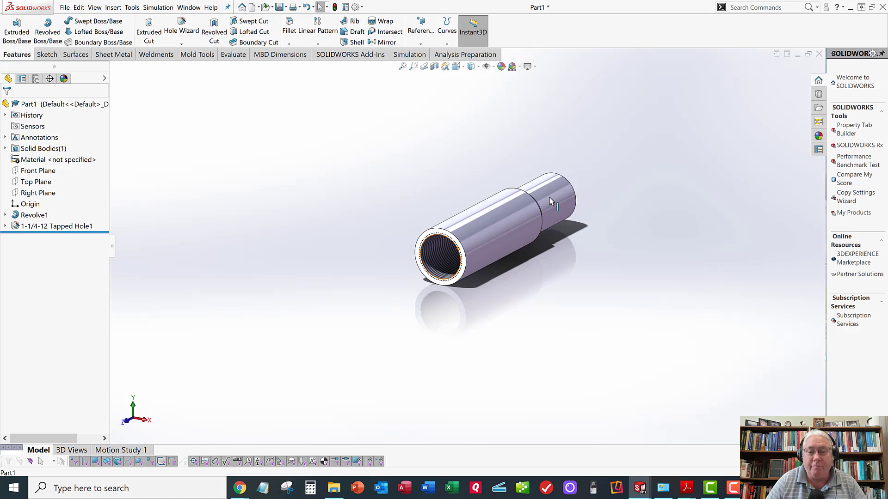
{"action": "middle_click_drag", "start_coordinate": [506, 214], "coordinate": [522, 221]}
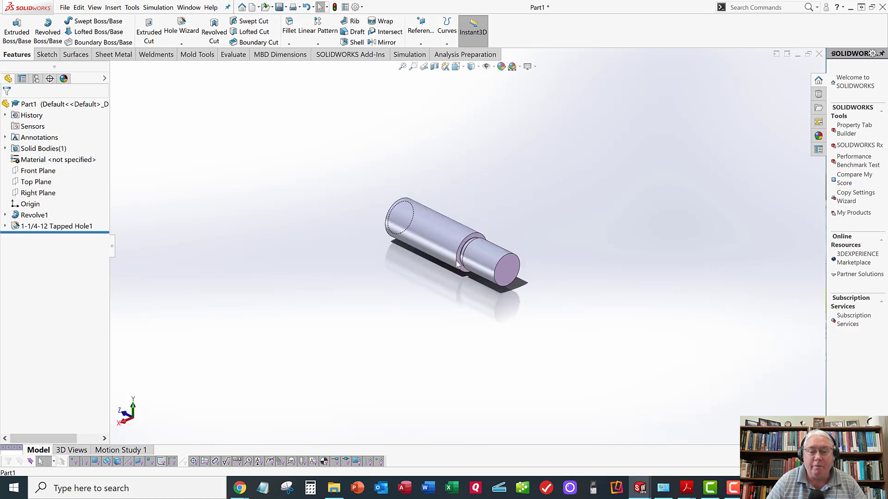
{"action": "scroll", "coordinate": [497, 237], "scroll_direction": "down", "scroll_amount": 5}
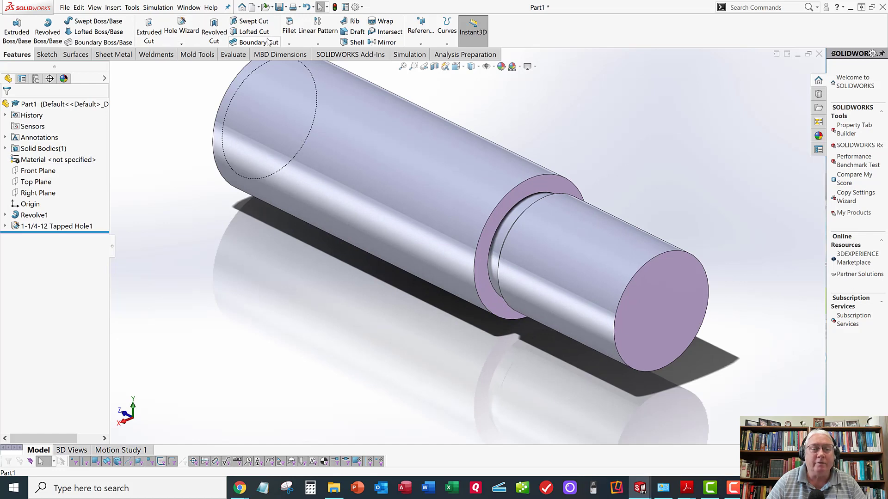
- Fillet the edge where the relief groove floor meets the large-diameter shoulder with a 0.040 in radius
{"action": "left_click", "coordinate": [291, 31]}
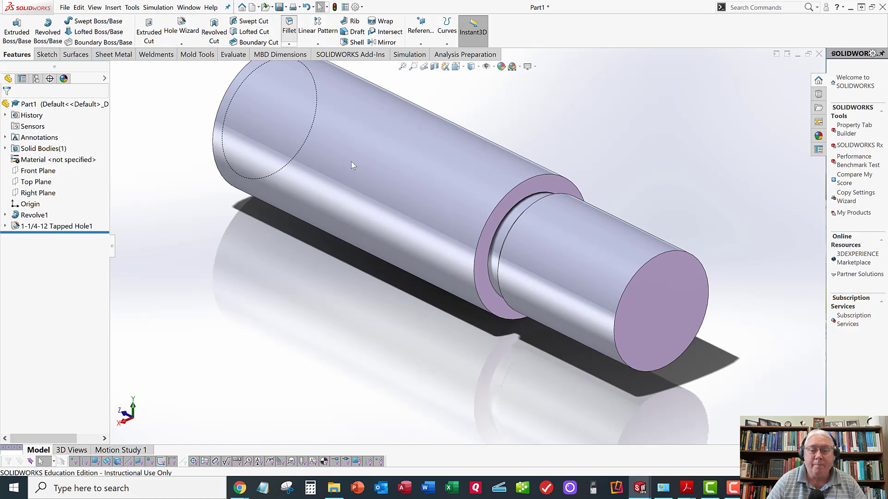
{"action": "scroll", "coordinate": [481, 238], "scroll_direction": "down", "scroll_amount": 2}
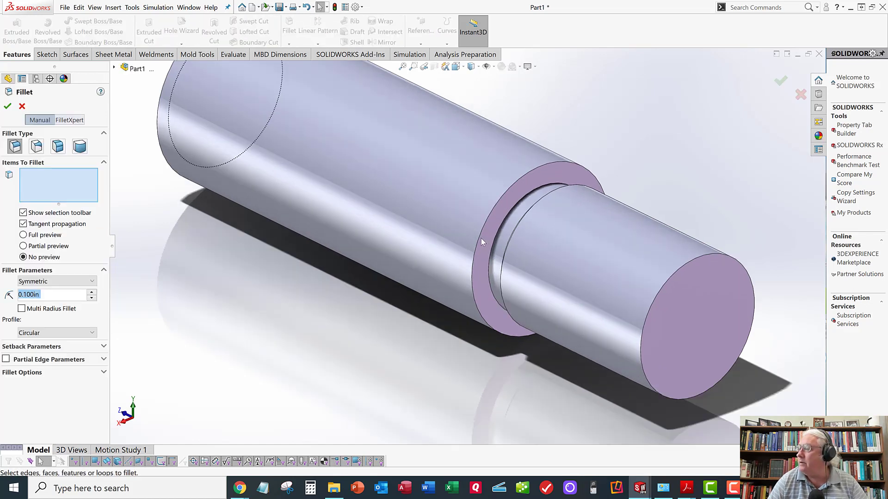
{"action": "left_click", "coordinate": [509, 222]}
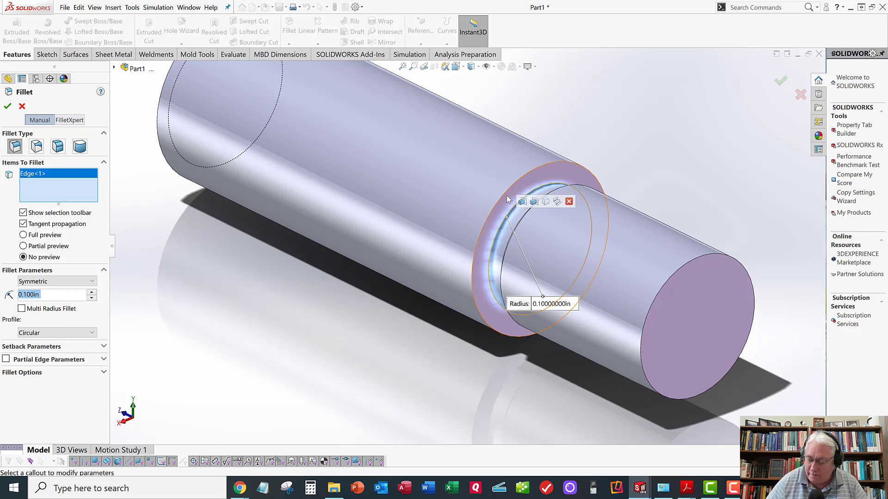
{"action": "type", "text": ".04"}
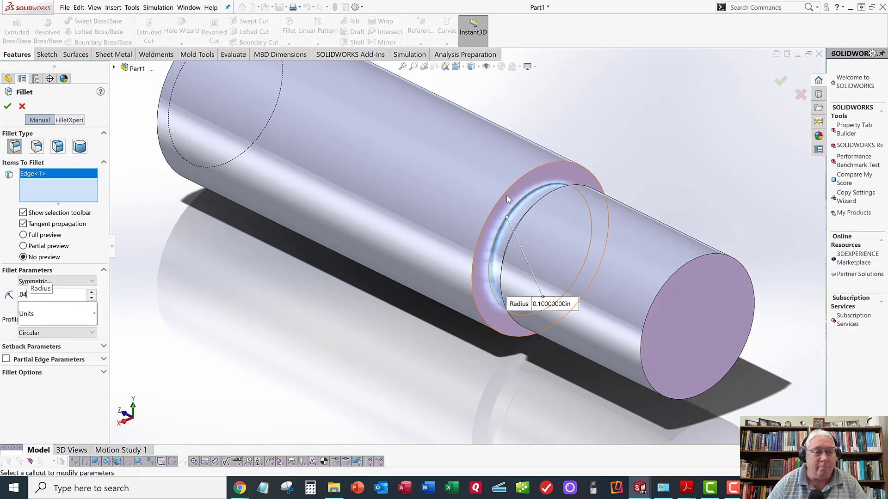
{"action": "key", "text": "Return"}
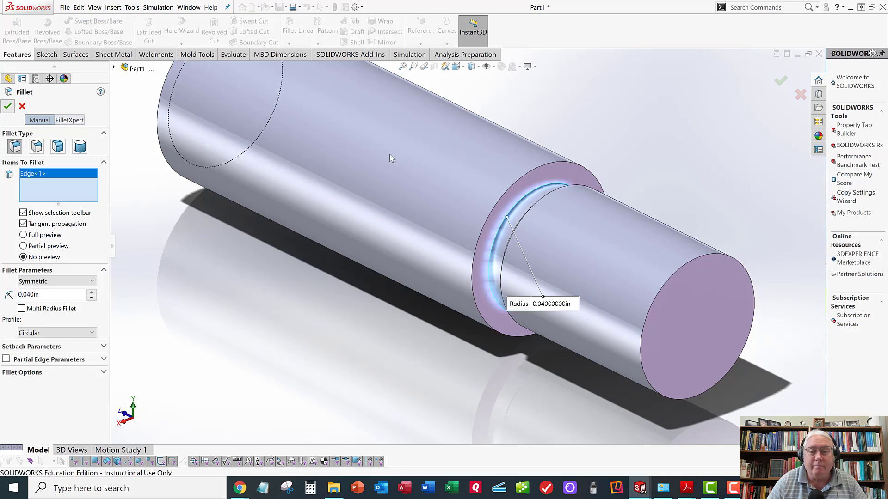
{"action": "key", "text": "Return"}
- Fillet the relief groove's bottom edge on the small-diameter side with a 0.016 in radius
{"action": "scroll", "coordinate": [533, 182], "scroll_direction": "down", "scroll_amount": 2}
{"action": "middle_click_drag", "start_coordinate": [548, 174], "coordinate": [604, 155]}
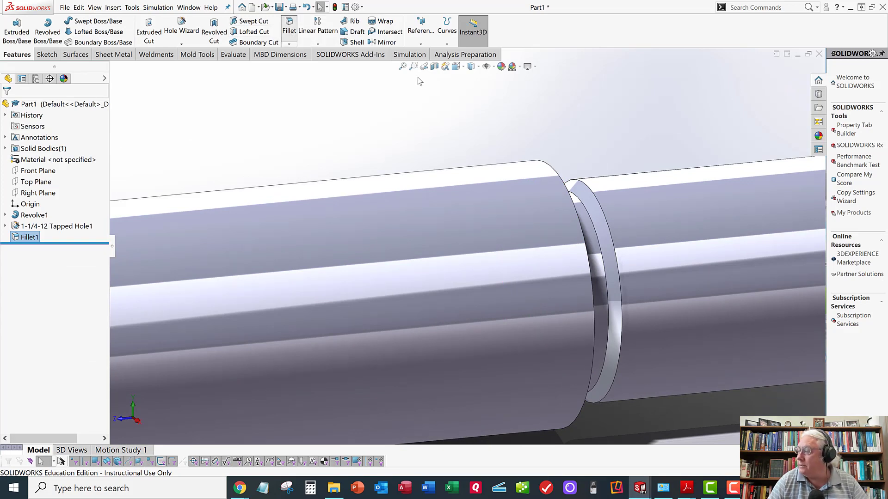
{"action": "key", "text": "Return"}
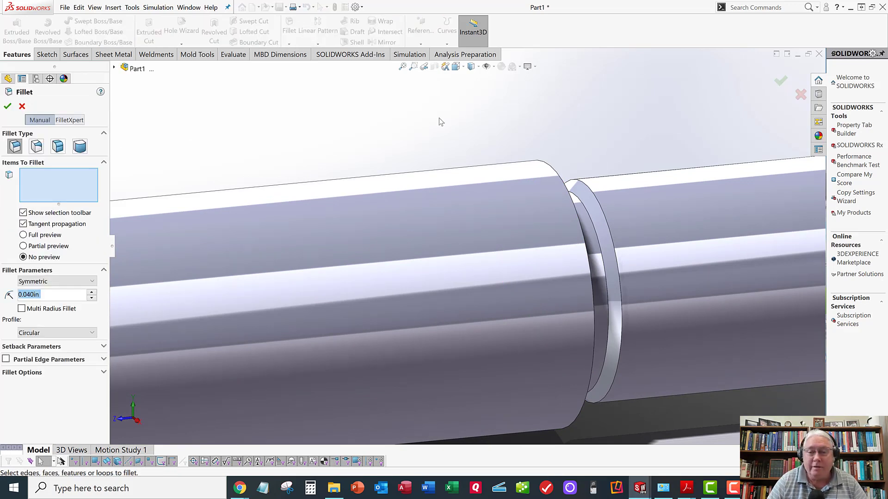
{"action": "left_click", "coordinate": [573, 197]}
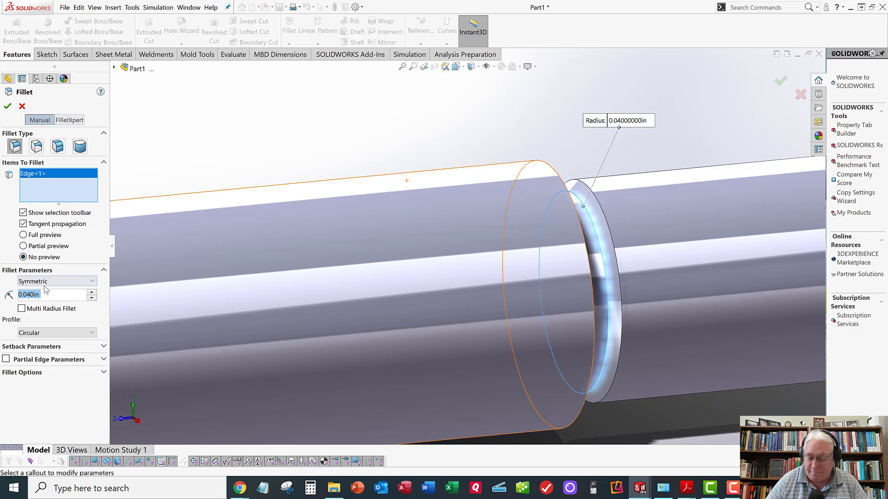
{"action": "type", "text": ".016"}
{"action": "key", "text": "Return"}
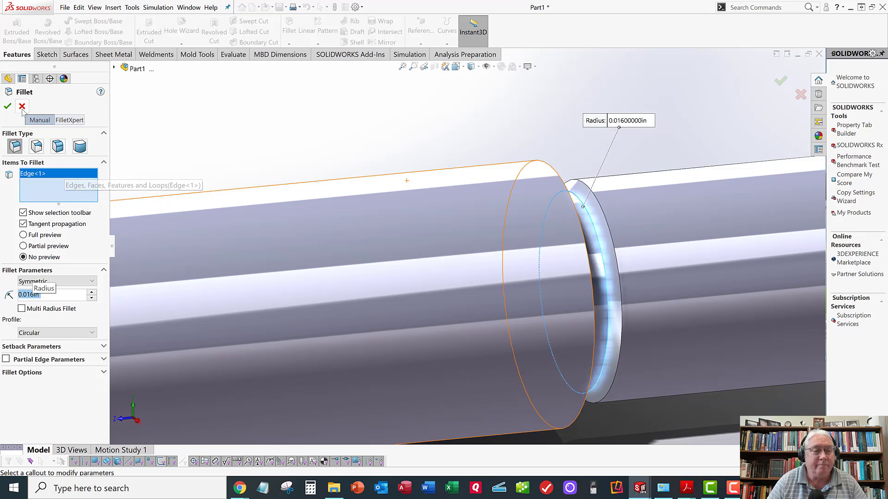
{"action": "key", "text": "Return"}
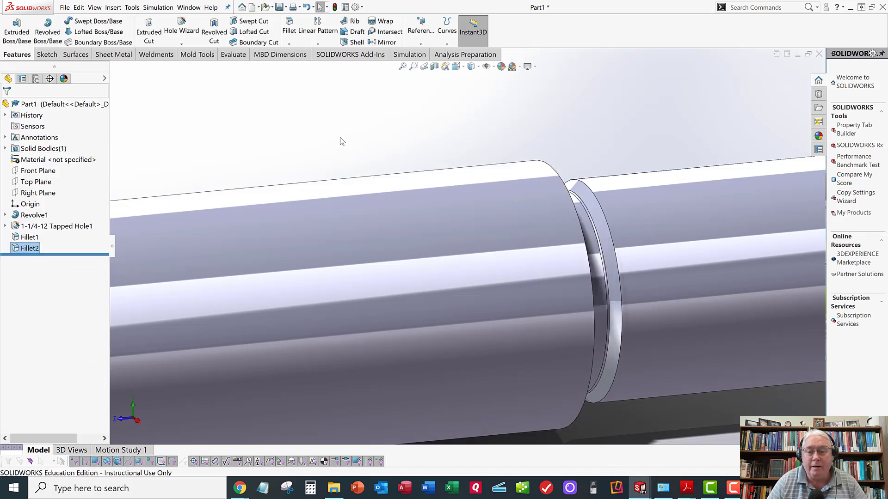
- Chamfer the outer edge of the small-diameter end 0.040 in at 45 degrees
{"action": "key", "text": "f"}
{"action": "middle_click_drag", "start_coordinate": [465, 177], "coordinate": [436, 211]}
{"action": "scroll", "coordinate": [566, 308], "scroll_direction": "down", "scroll_amount": 3}
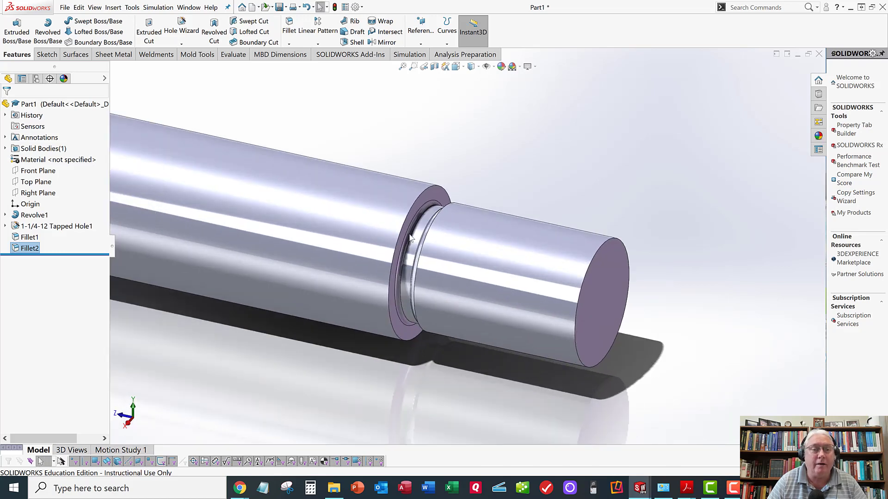
{"action": "left_click", "coordinate": [289, 44]}
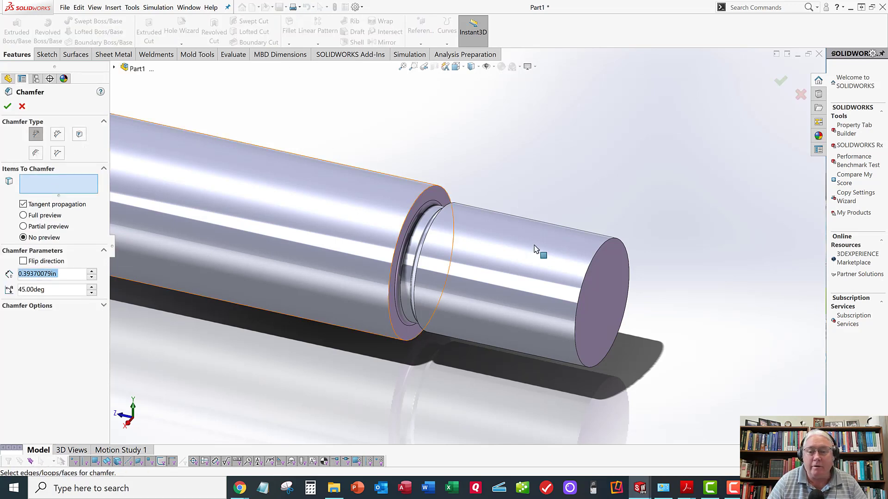
{"action": "left_click", "coordinate": [605, 244]}
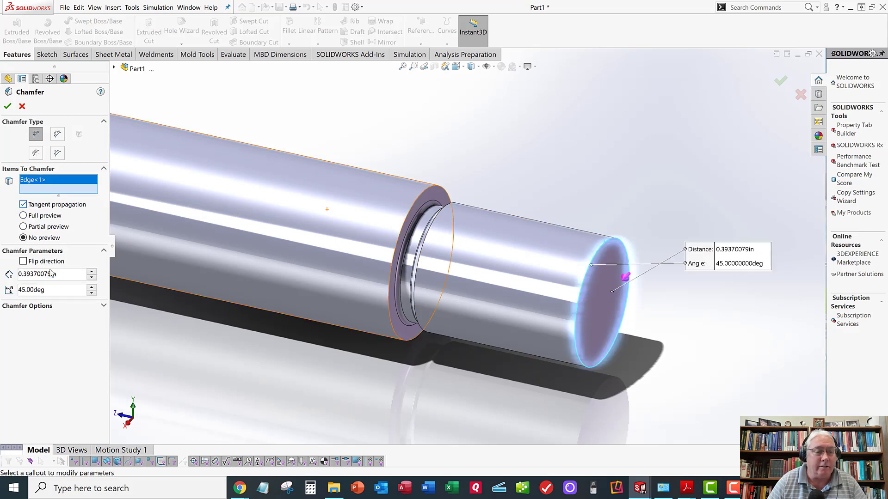
{"action": "left_click_drag", "start_coordinate": [66, 274], "coordinate": [1, 273]}
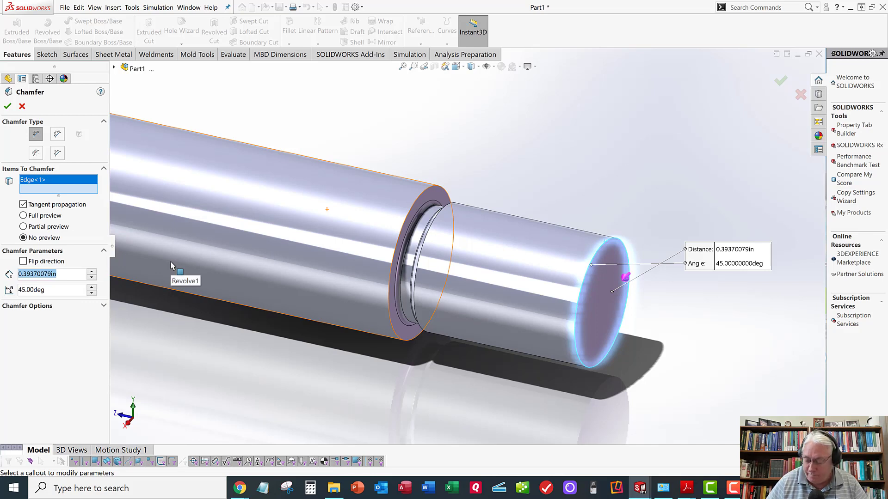
{"action": "type", "text": ".04"}
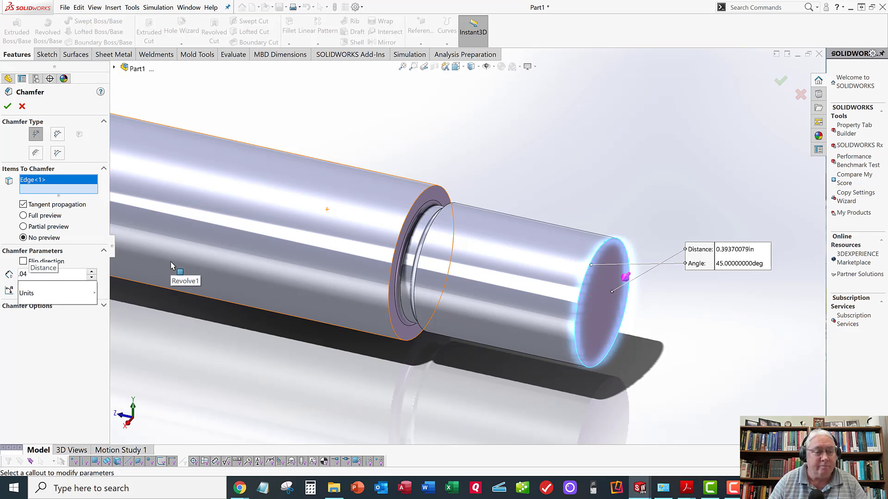
{"action": "key", "text": "Return"}
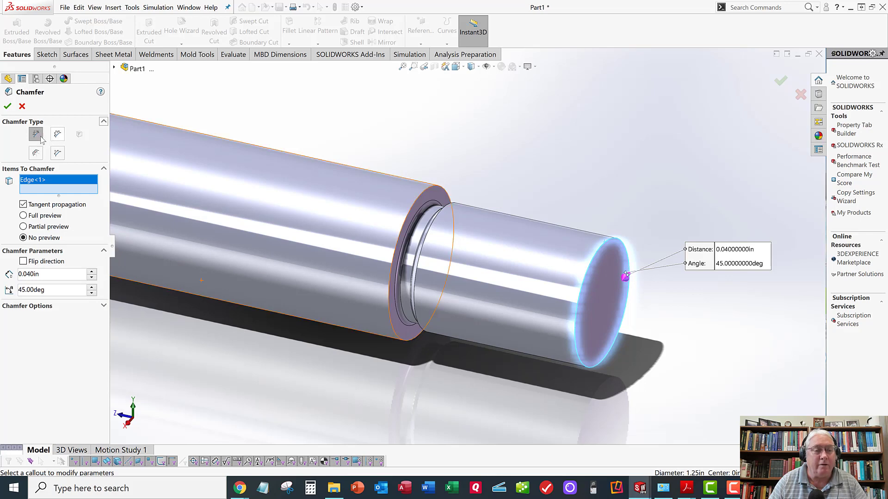
{"action": "left_click", "coordinate": [8, 107]}
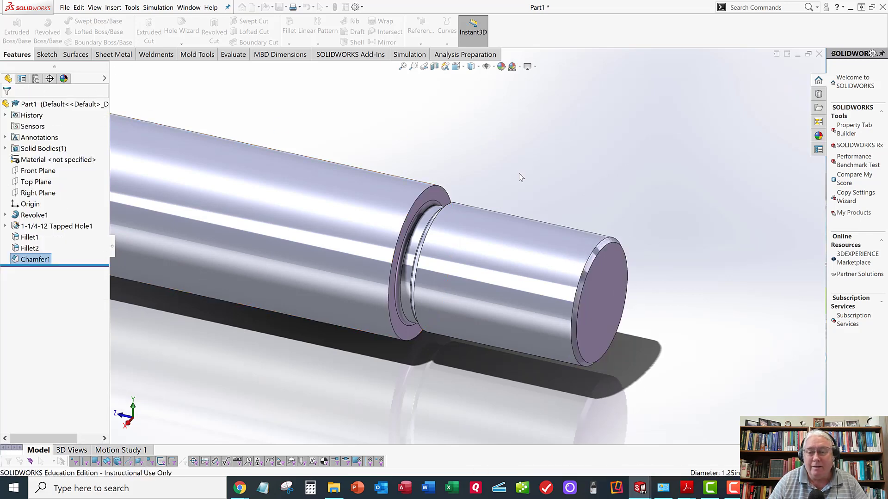
- Examine the chamfered small-diameter end and the filleted relief groove
{"action": "middle_click_drag", "start_coordinate": [570, 176], "coordinate": [536, 176]}
{"action": "scroll", "coordinate": [463, 240], "scroll_direction": "up", "scroll_amount": 3}
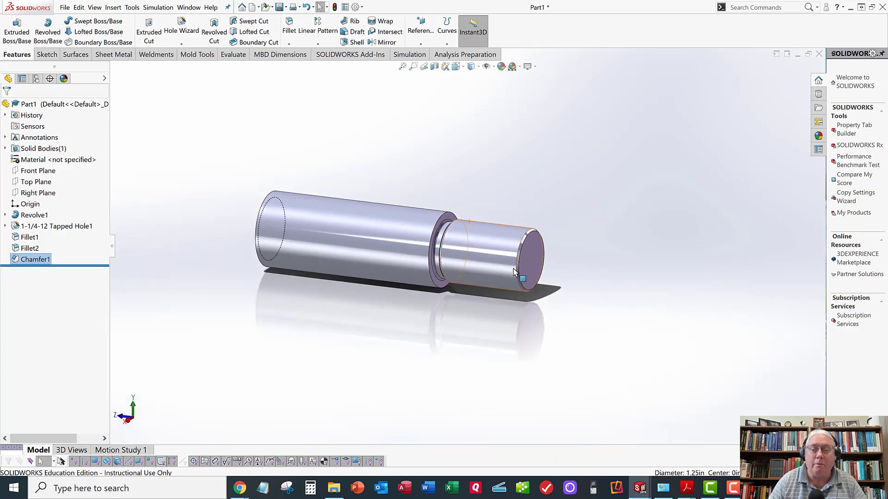
{"action": "scroll", "coordinate": [481, 249], "scroll_direction": "down", "scroll_amount": 4}
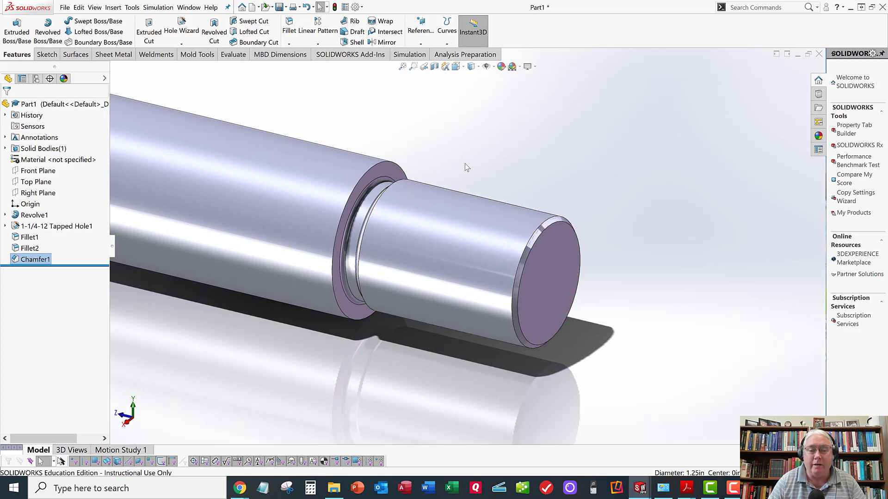
{"action": "mouse_move", "coordinate": [452, 175]}
{"action": "middle_mouse_down"}
{"action": "mouse_move", "coordinate": [502, 157]}
{"action": "mouse_move", "coordinate": [452, 181]}
{"action": "middle_mouse_up"}
{"action": "scroll", "coordinate": [453, 180], "scroll_direction": "up", "scroll_amount": 6}
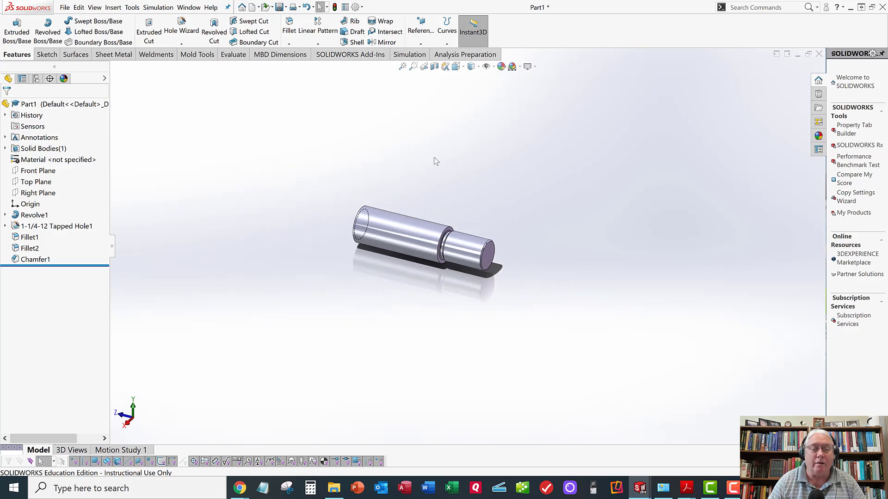
{"action": "scroll", "coordinate": [490, 244], "scroll_direction": "down", "scroll_amount": 3}
{"action": "scroll", "coordinate": [400, 308], "scroll_direction": "down", "scroll_amount": 4}
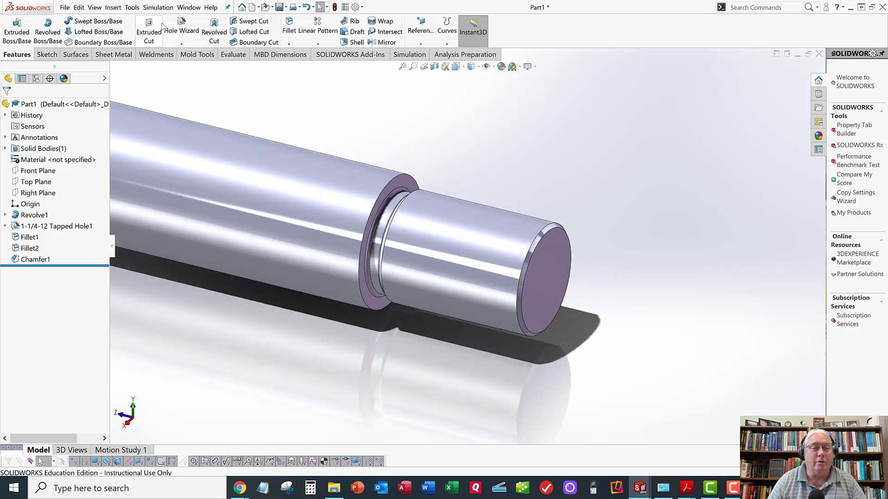
- Add a 1-1/4-12 ANSI Inch machine cosmetic thread from the small-diameter end's chamfer edge, ending Up to Next
{"action": "left_click", "coordinate": [113, 7]}
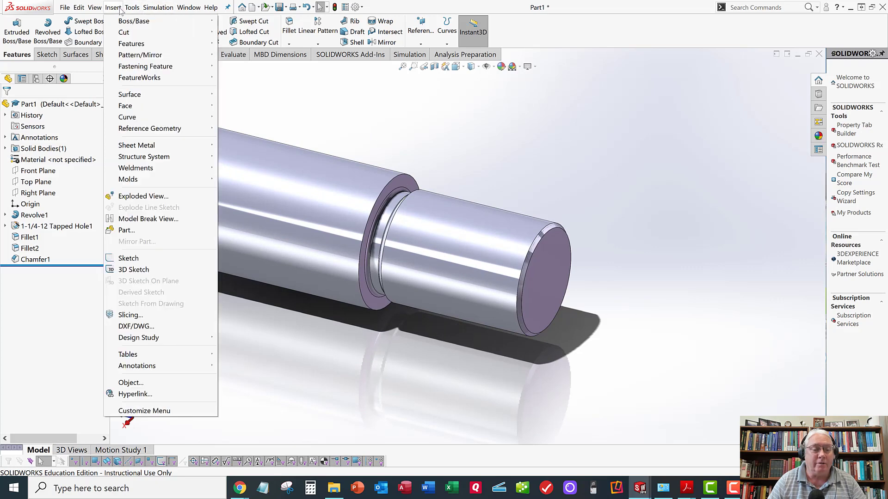
{"action": "mouse_move", "coordinate": [131, 370]}
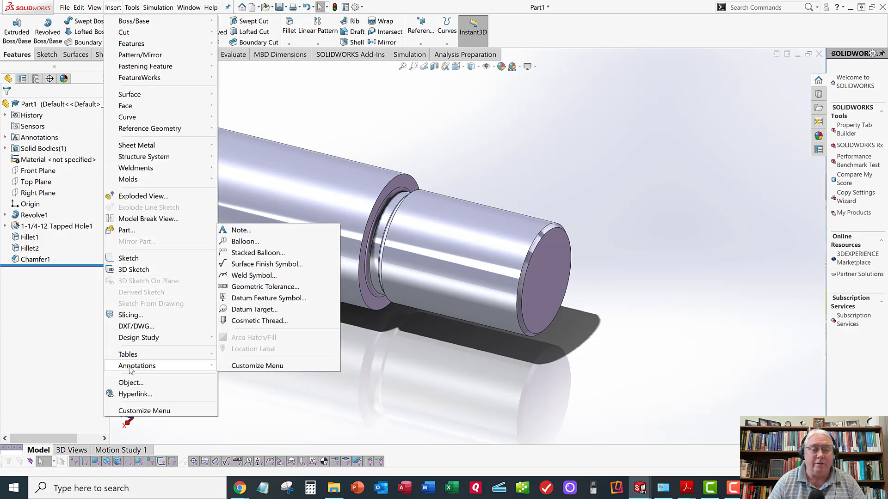
{"action": "left_click", "coordinate": [255, 322]}
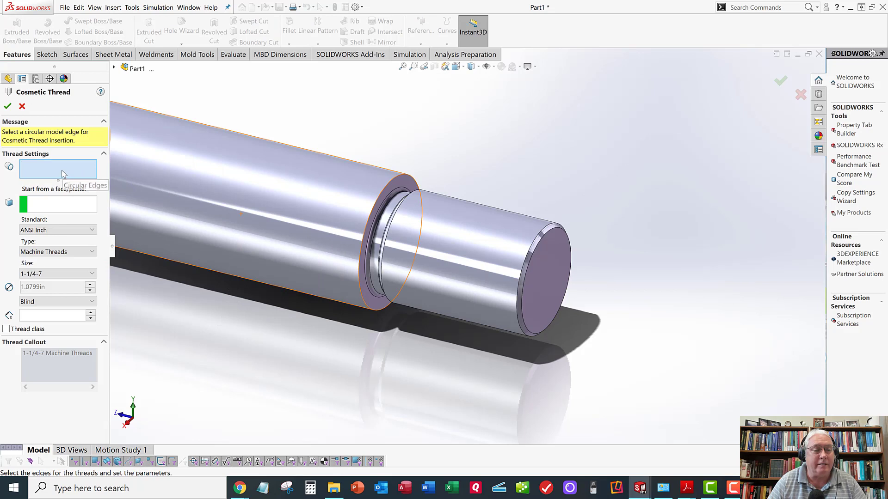
{"action": "left_click", "coordinate": [539, 235]}
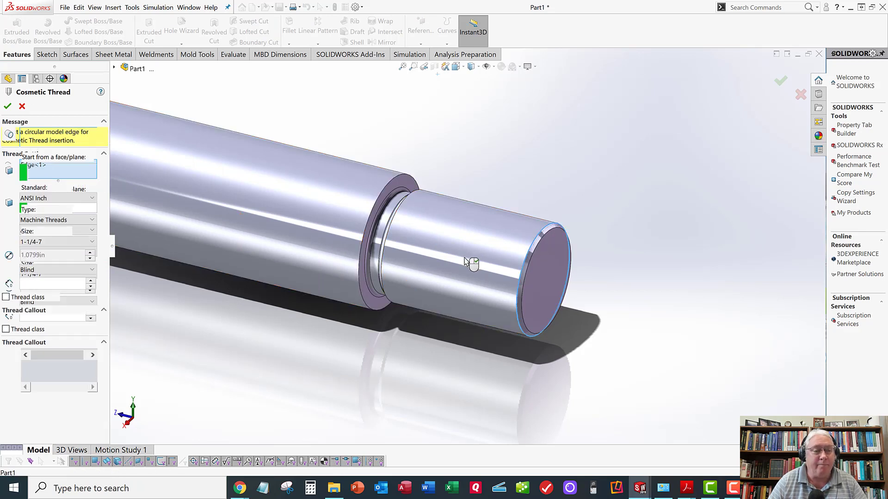
{"action": "left_click", "coordinate": [54, 243]}
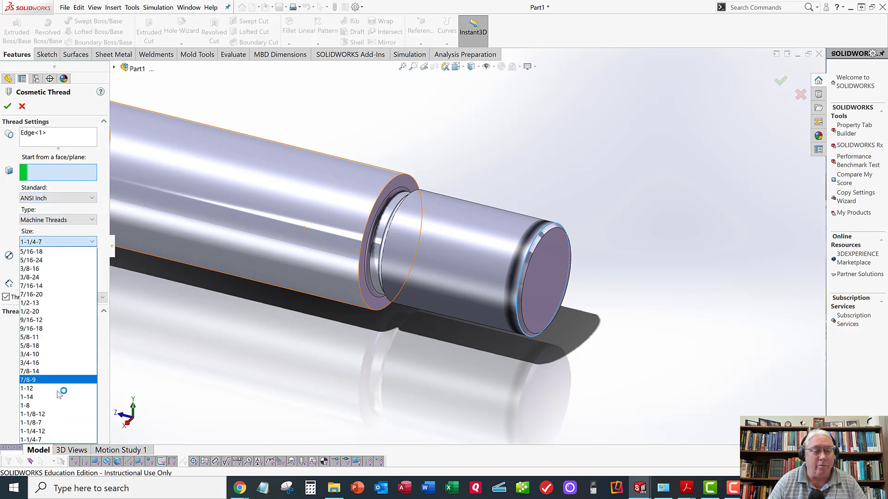
{"action": "left_click", "coordinate": [54, 431]}
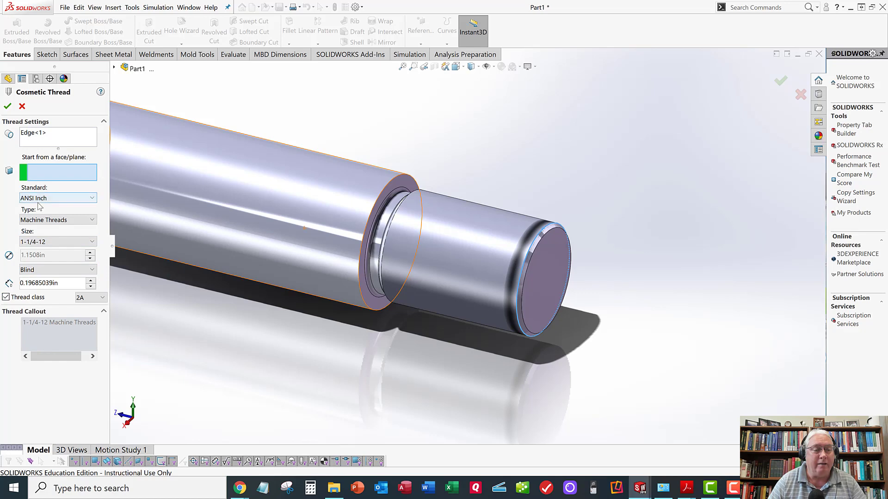
{"action": "left_click", "coordinate": [42, 271]}
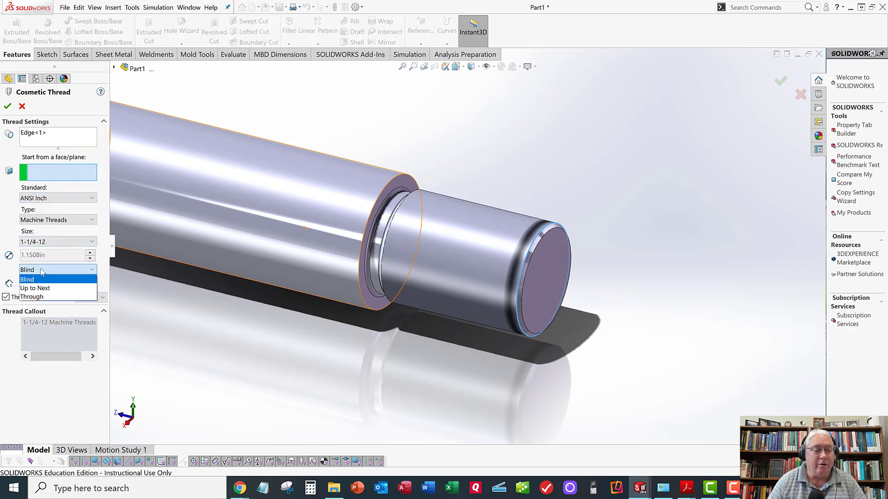
{"action": "left_click", "coordinate": [41, 287]}
{"action": "scroll", "coordinate": [297, 228], "scroll_direction": "down", "scroll_amount": 5}
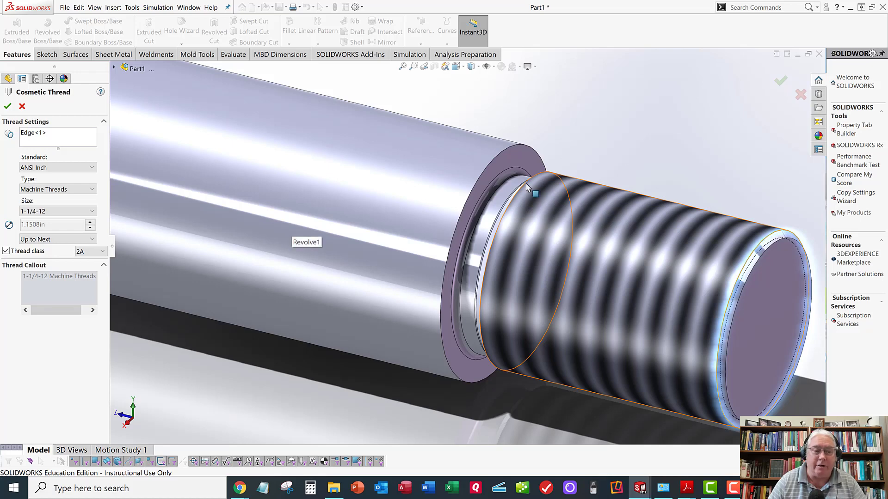
{"action": "left_click", "coordinate": [7, 105]}
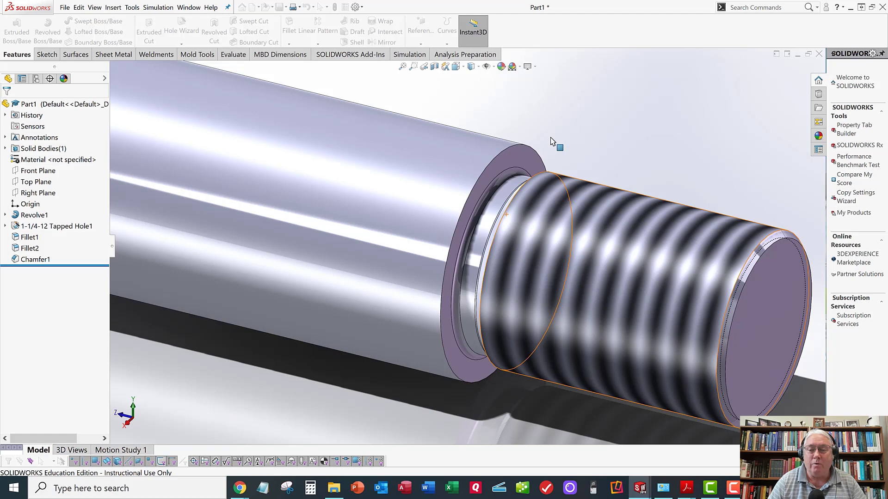
- Show the part in isometric orientation with a section view cut along the Right Plane
{"action": "key", "text": "space"}
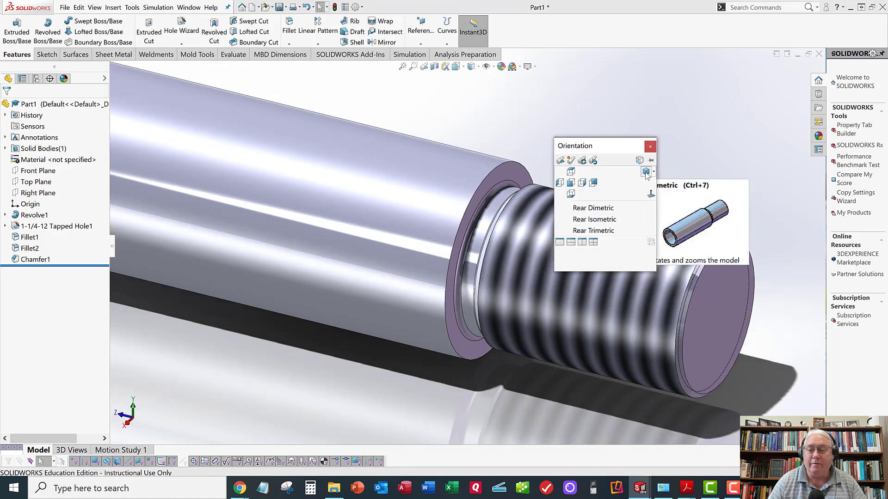
{"action": "left_click", "coordinate": [646, 172]}
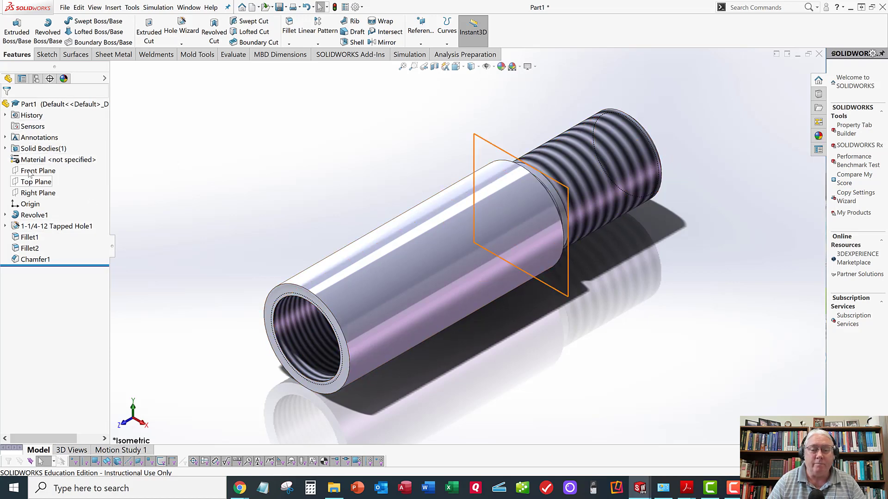
{"action": "left_click", "coordinate": [37, 193]}
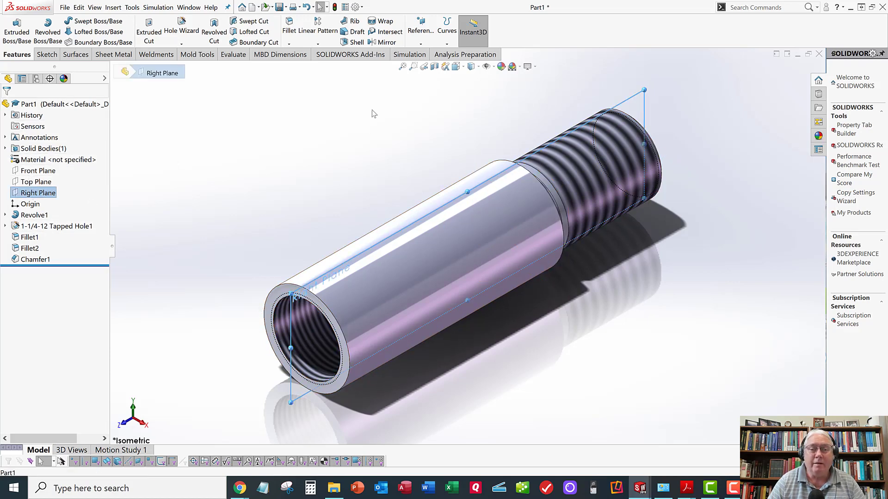
{"action": "left_click", "coordinate": [435, 68]}
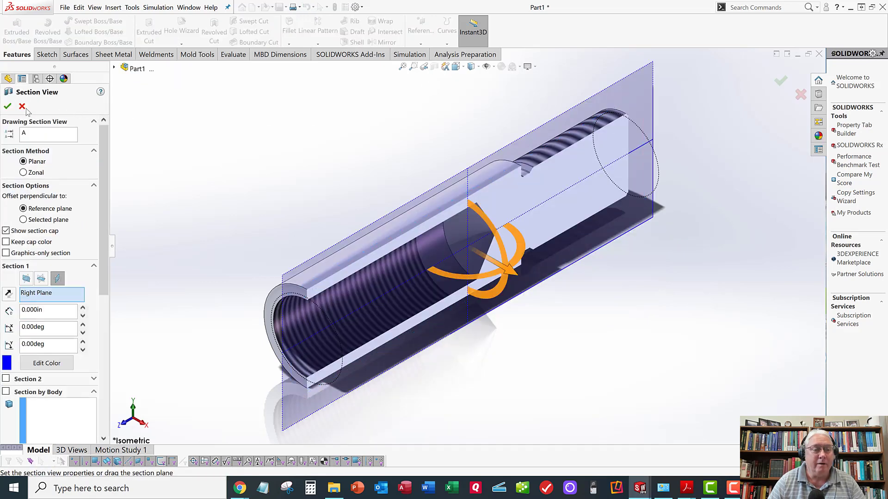
{"action": "left_click", "coordinate": [9, 107]}
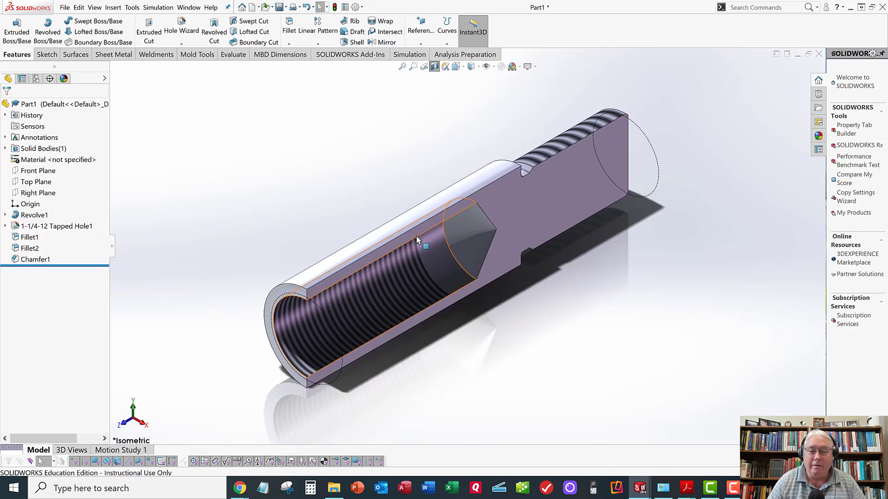
- Examine the sectioned part from the side, checking the tapped hole's thread depth, drill point and the thread relief groove
{"action": "middle_click_drag", "start_coordinate": [418, 240], "coordinate": [381, 182]}
{"action": "middle_click_drag", "start_coordinate": [362, 252], "coordinate": [490, 271]}
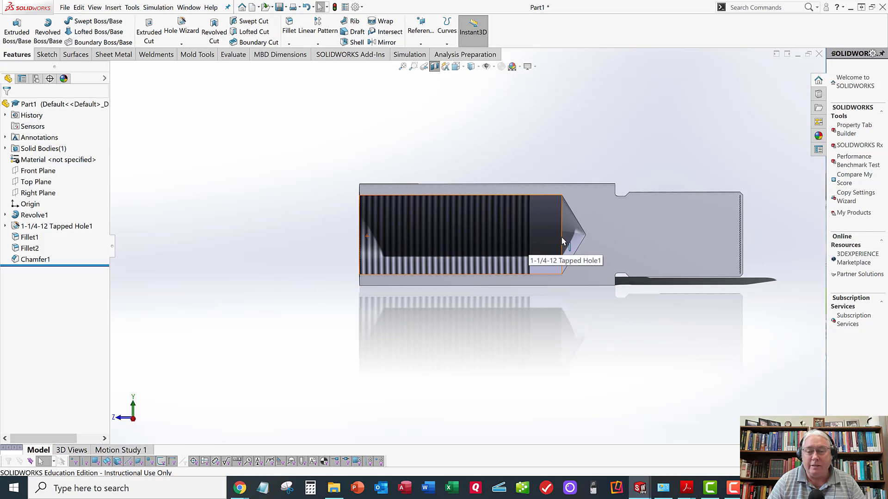
{"action": "scroll", "coordinate": [599, 242], "scroll_direction": "down", "scroll_amount": 4}
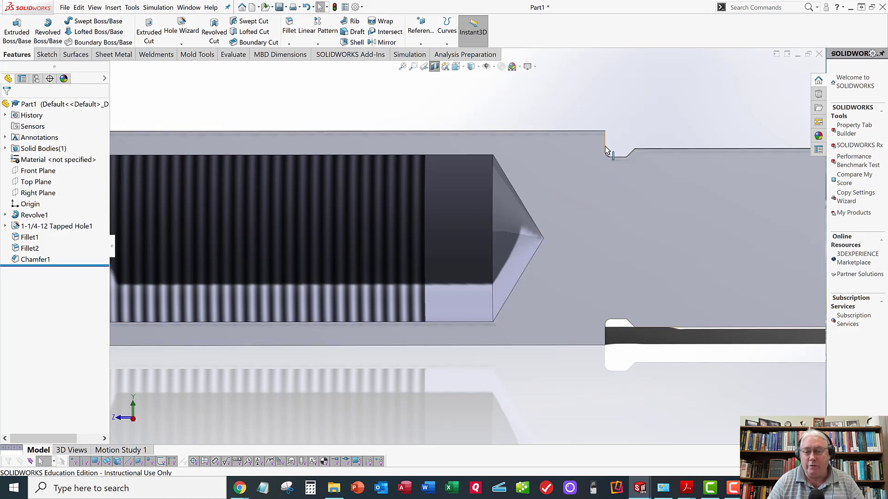
{"action": "scroll", "coordinate": [606, 224], "scroll_direction": "up", "scroll_amount": 5}
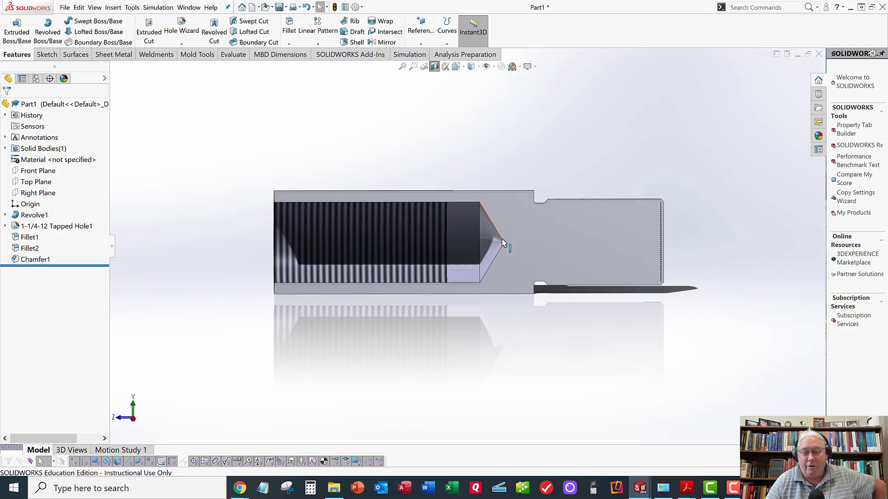
{"action": "scroll", "coordinate": [527, 222], "scroll_direction": "down", "scroll_amount": 1}
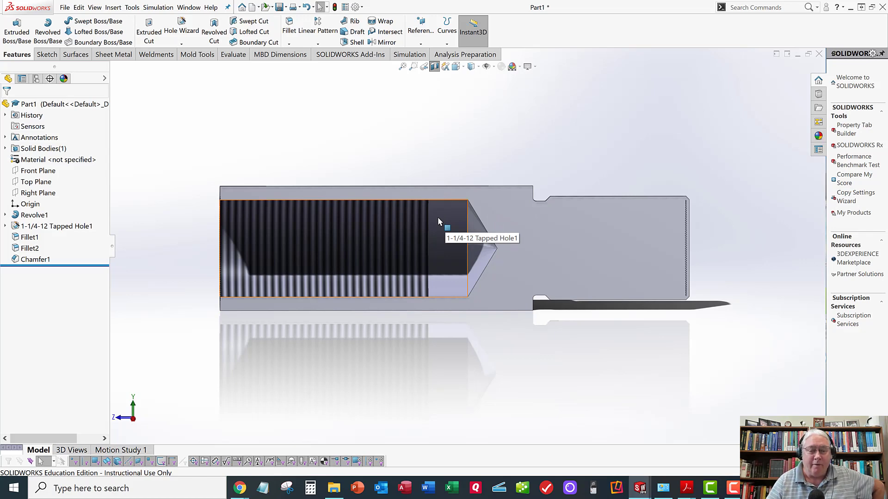
- Turn off the section view and return the complete part to isometric orientation
{"action": "left_click", "coordinate": [434, 68]}
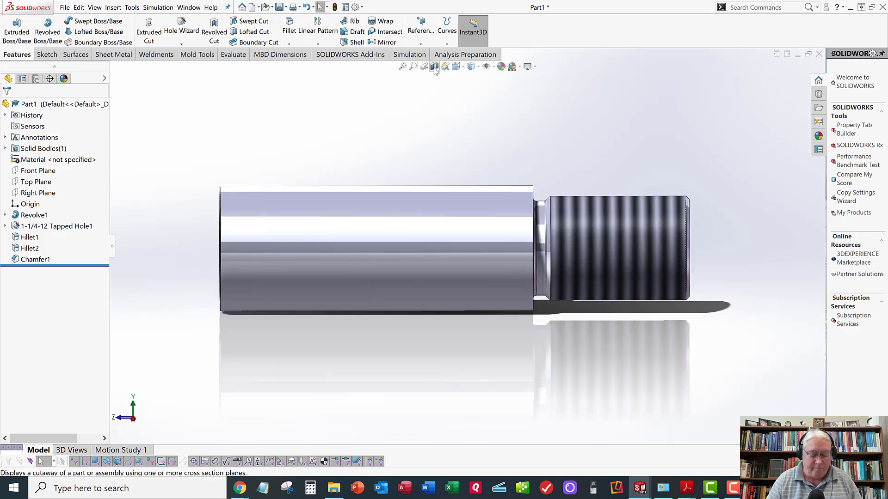
{"action": "key", "text": "space"}
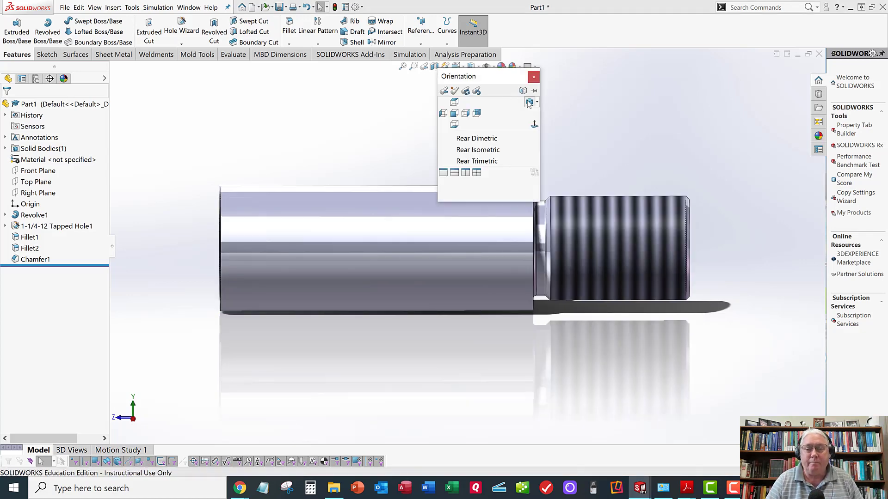
{"action": "left_click", "coordinate": [529, 102]}
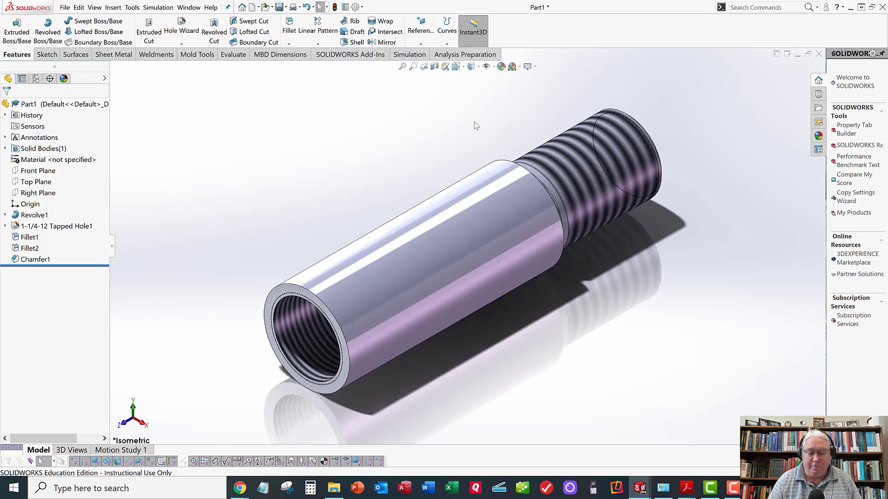